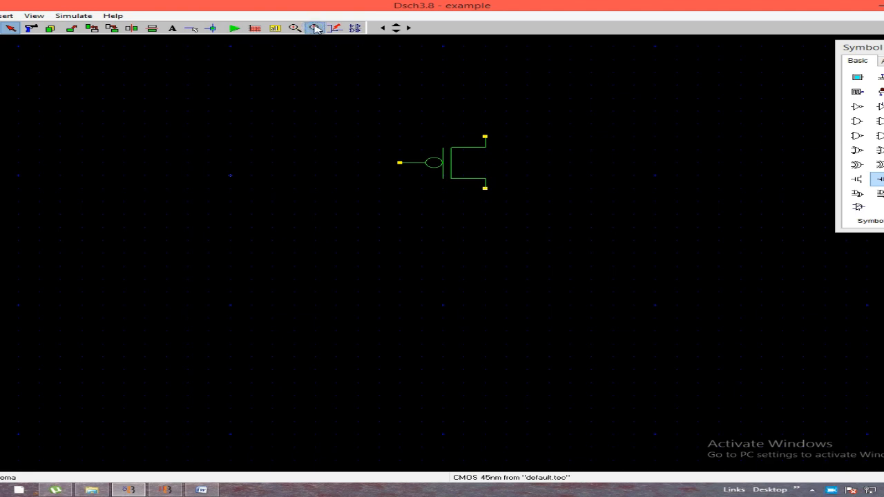
Place two more p-channel MOS transistors above the existing one, stacked in a vertical column
left_click(314, 26)
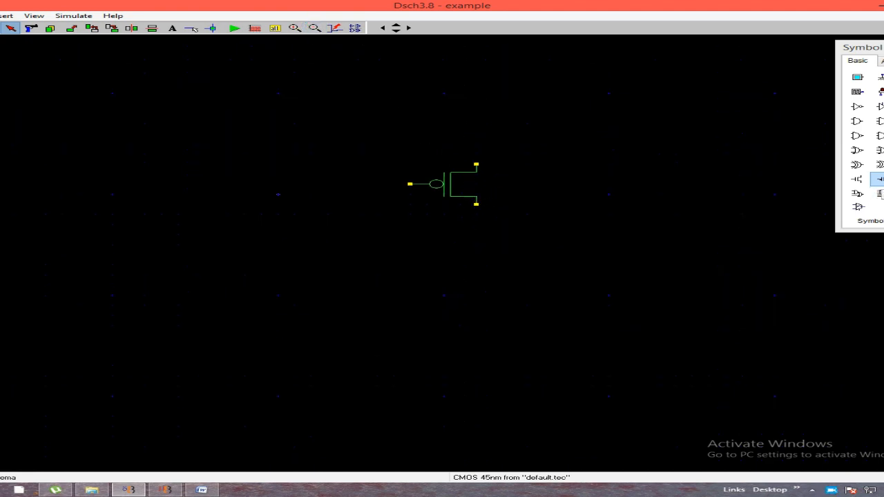
left_click(881, 178)
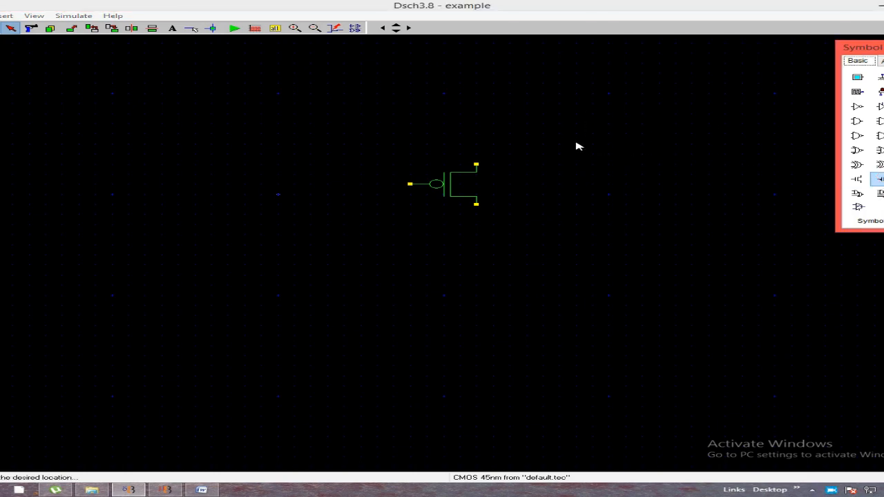
left_click(483, 140)
left_click(483, 140)
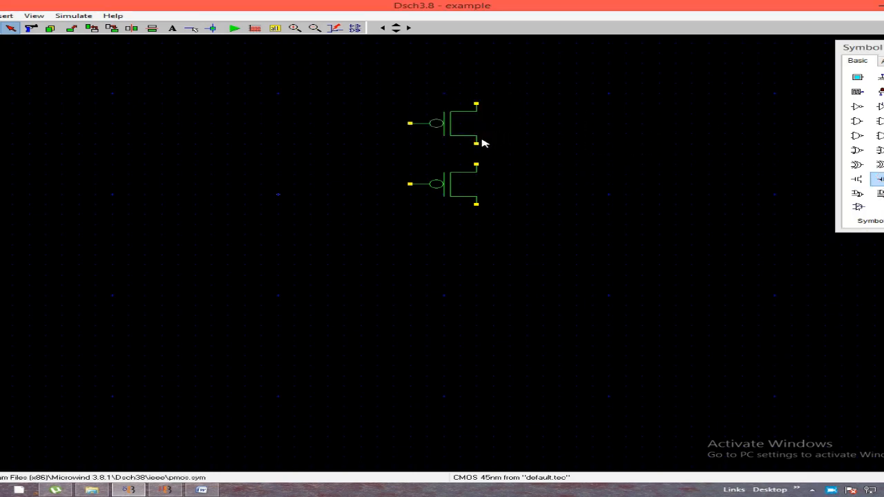
left_click(881, 179)
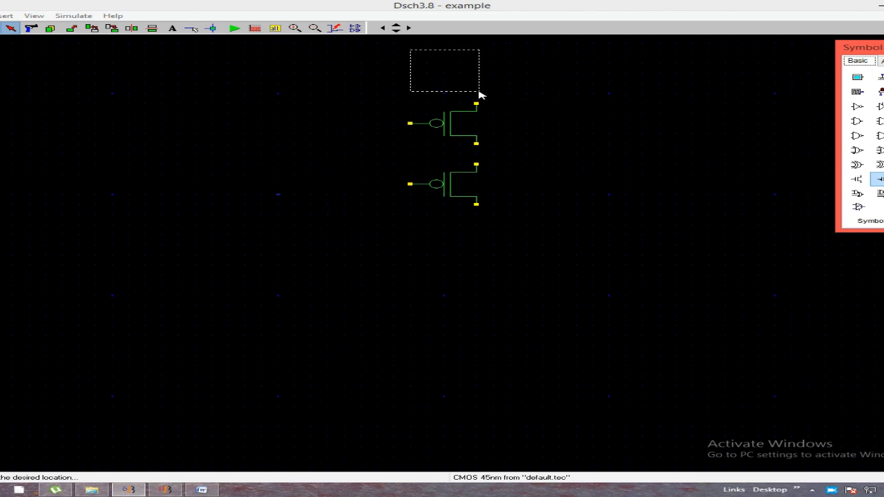
left_click(484, 98)
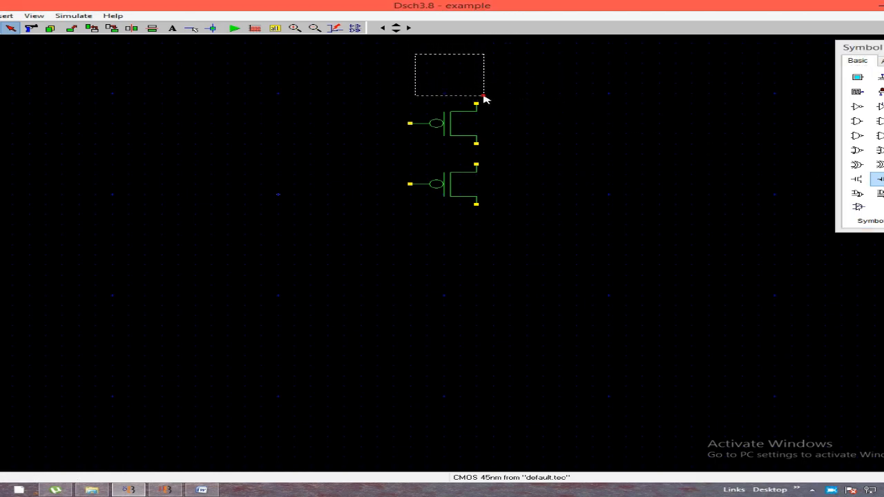
left_click(484, 98)
left_click(314, 28)
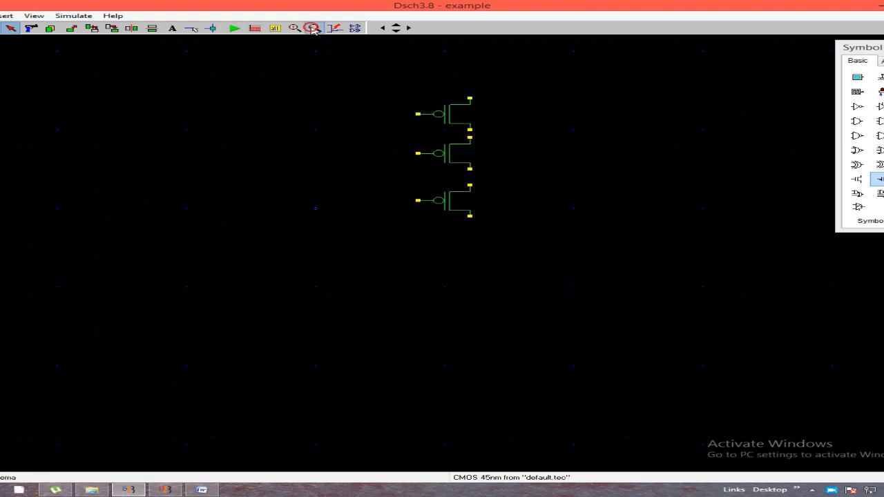
left_click(453, 161)
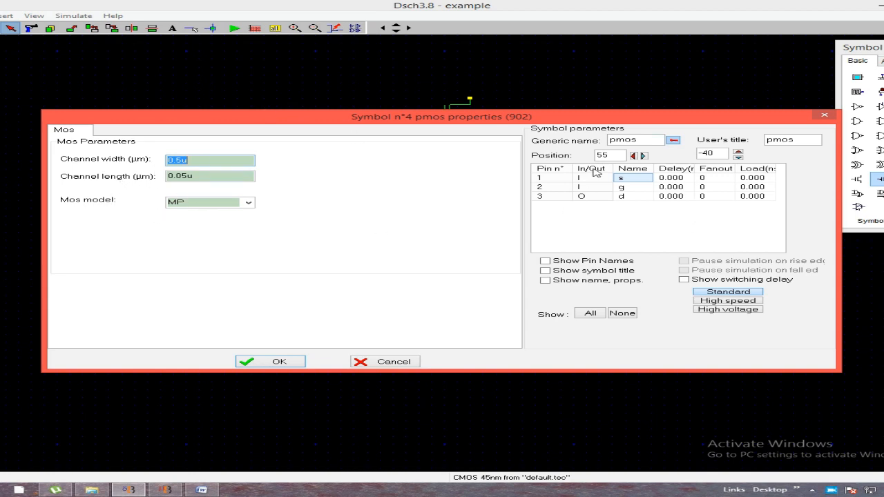
left_click(824, 118)
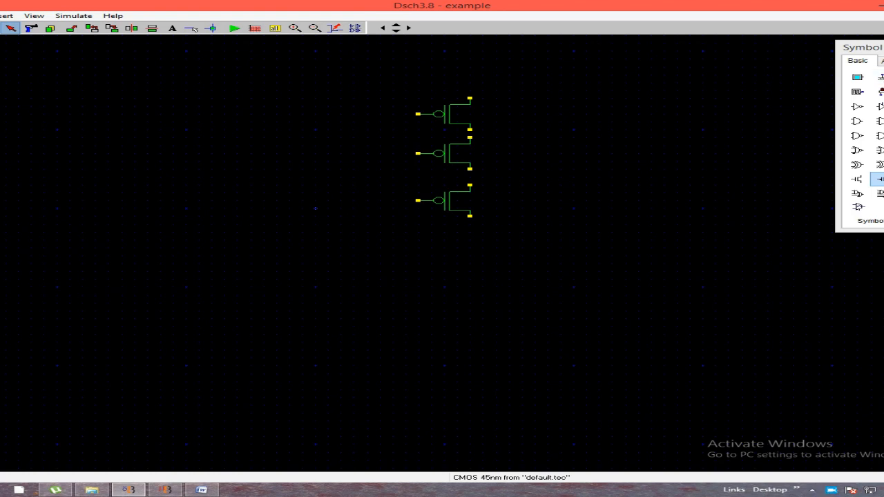
Place a VDD supply above the PMOS column and wire it in series with the three transistors
left_click_drag(883, 78, 479, 115)
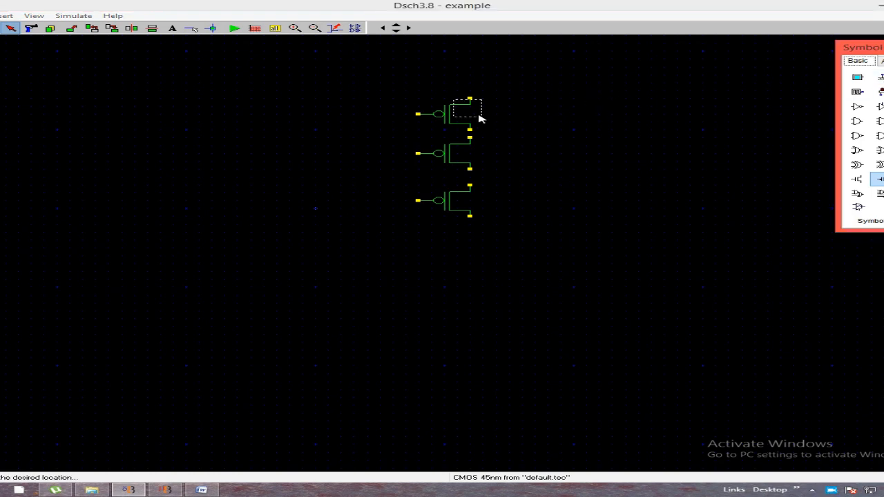
left_click(481, 78)
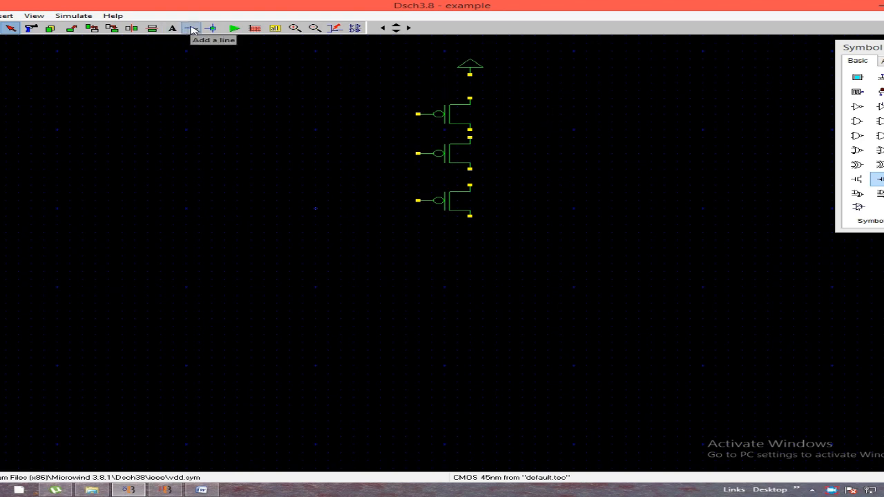
left_click(192, 29)
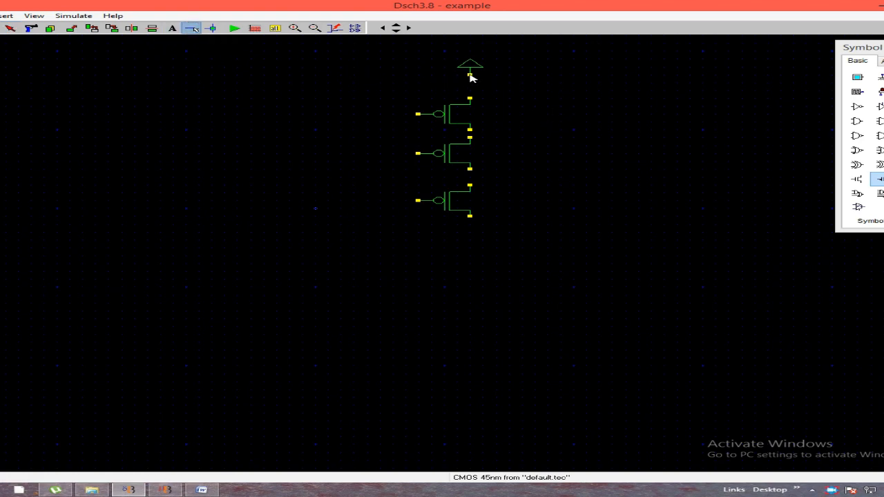
left_click_drag(470, 74, 472, 98)
left_click_drag(470, 130, 471, 137)
left_click_drag(470, 170, 472, 186)
Place three n-channel MOS transistors in a horizontal row below the PMOS column
left_click(857, 180)
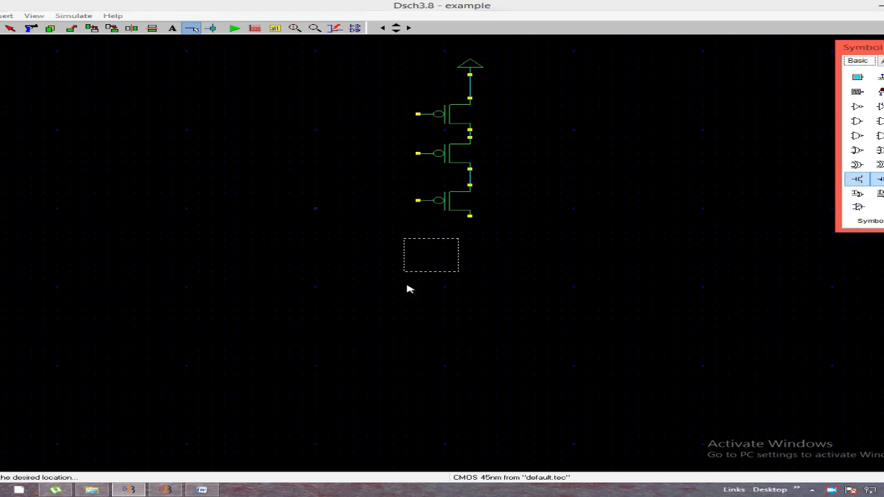
left_click(263, 297)
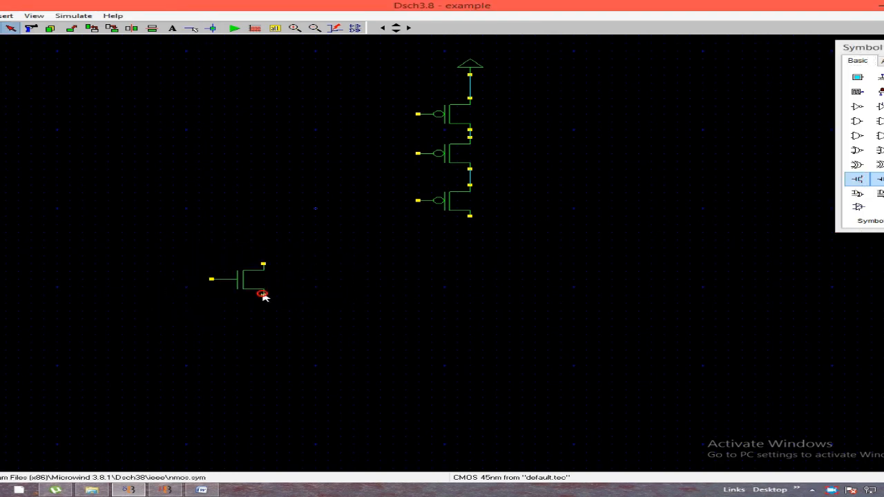
left_click(880, 181)
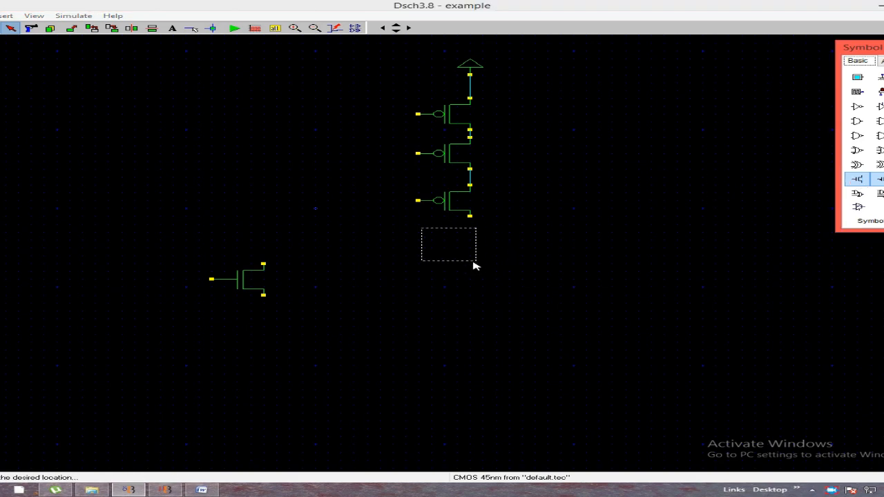
left_click(483, 300)
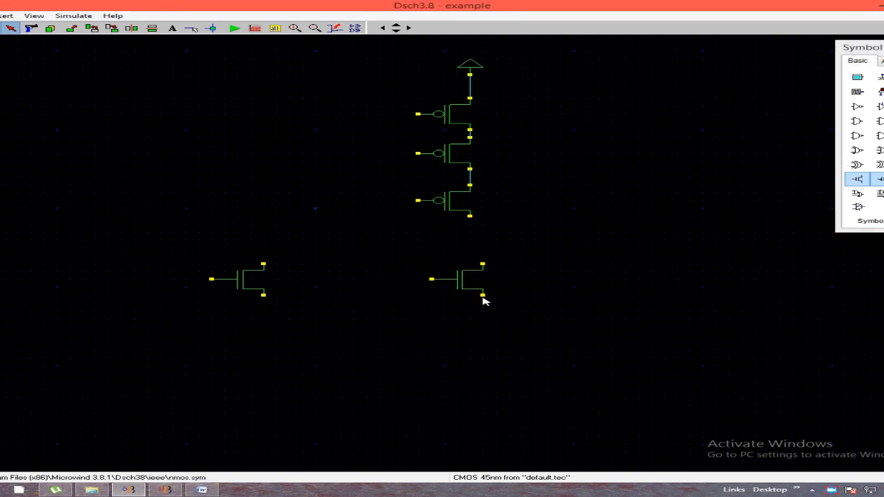
left_click(858, 181)
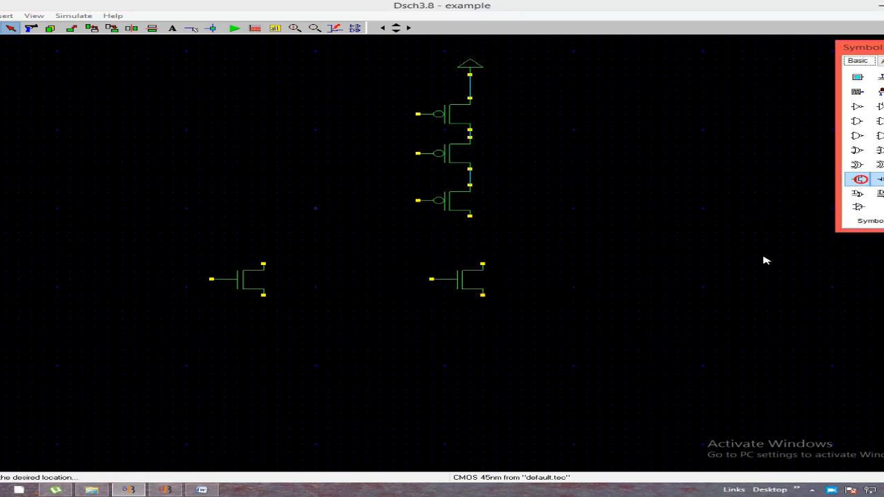
left_click(679, 302)
Move the two outer NMOS transistors inward and align the middle one directly under the PMOS column
left_click_drag(238, 285, 304, 285)
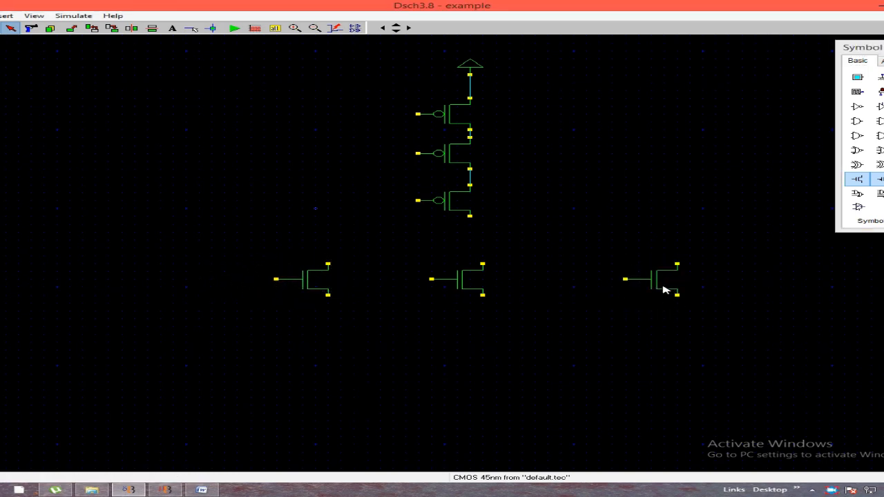
left_click_drag(664, 291, 612, 292)
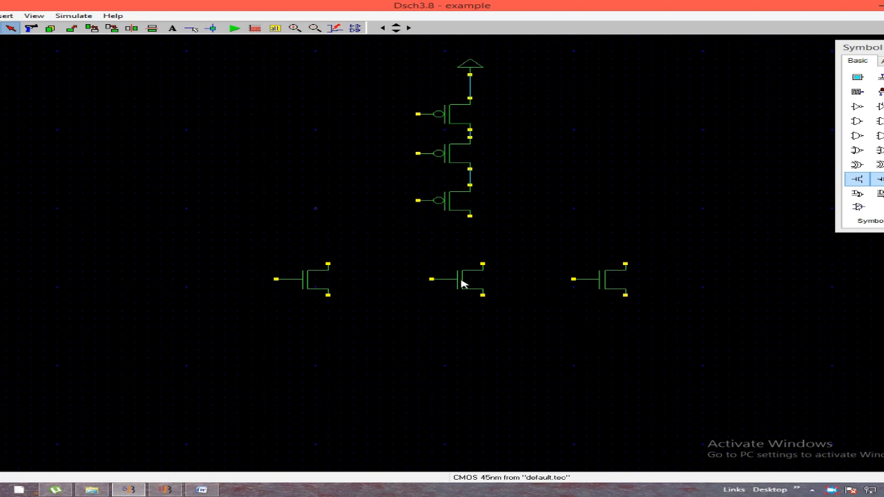
left_click_drag(461, 283, 448, 283)
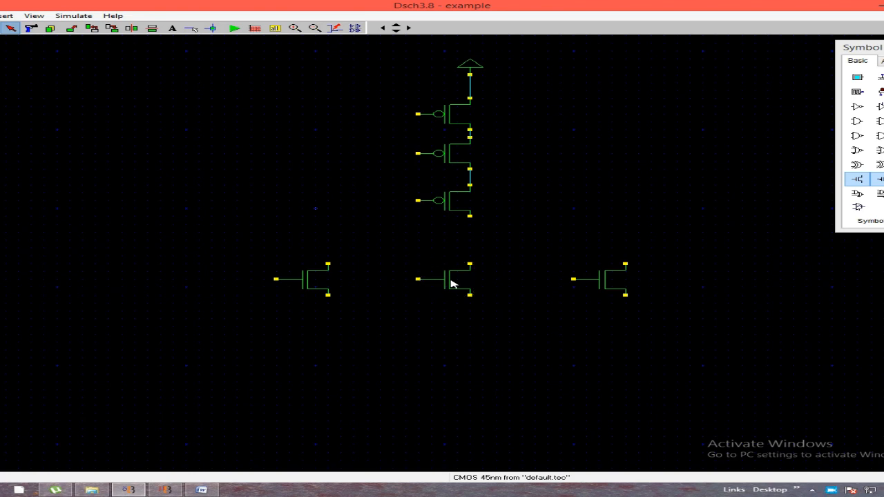
Wire the lowest PMOS to the middle NMOS and place a ground symbol below that NMOS
left_click(470, 217)
left_click(193, 30)
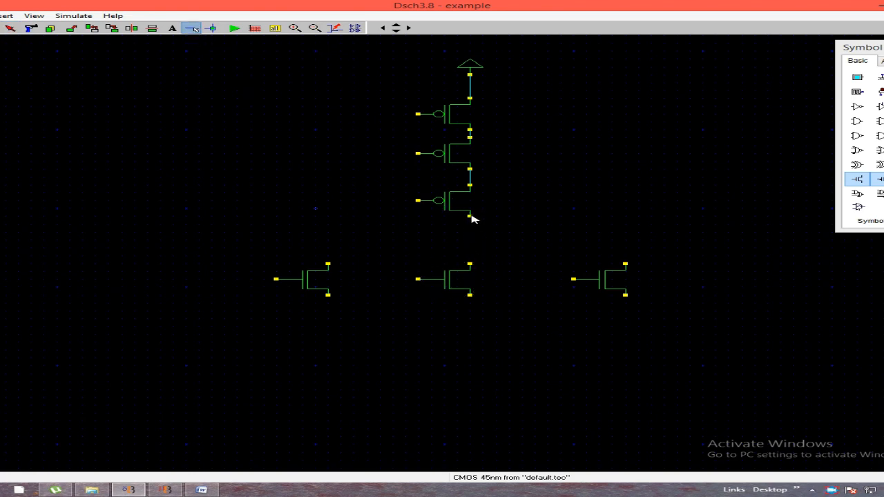
left_click_drag(471, 219, 470, 264)
left_click(880, 78)
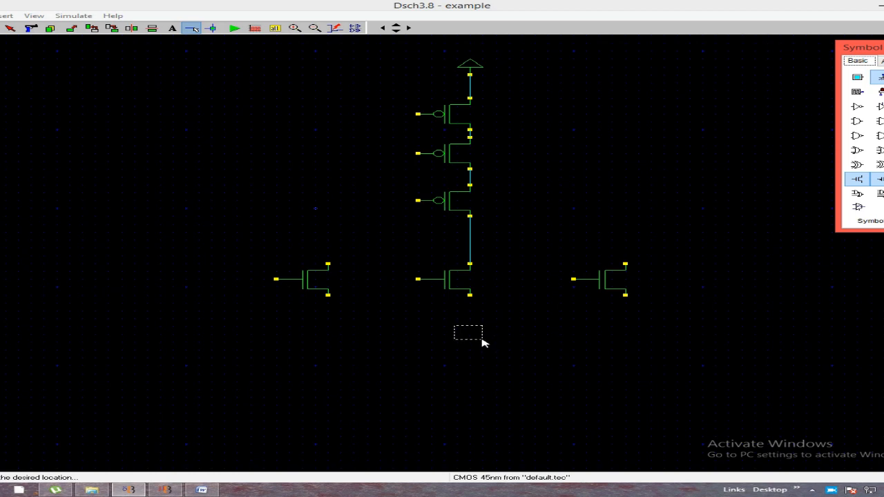
left_click(483, 363)
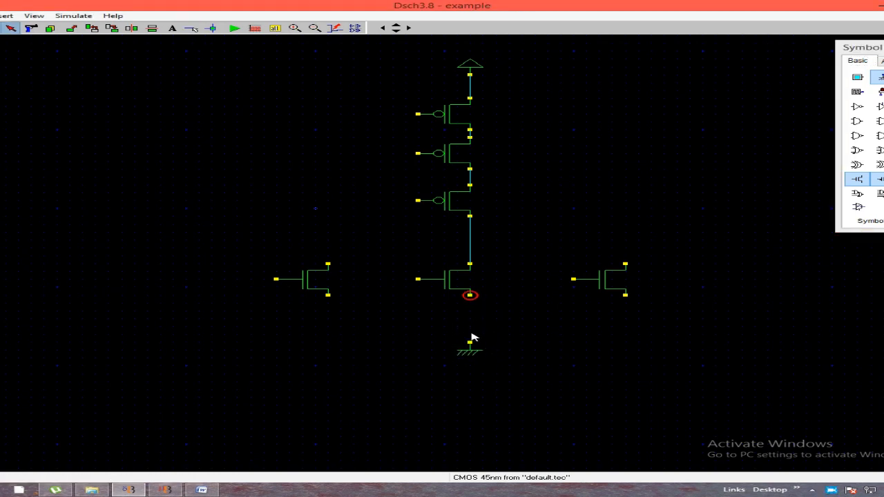
Wire the three NMOS transistors in parallel, with their lower terminals joined by a connector and tied to the ground symbol
left_click(190, 29)
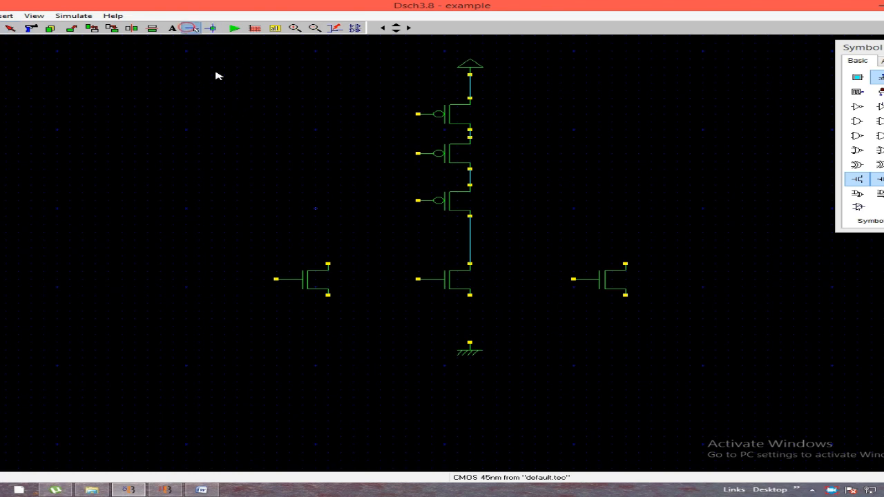
left_click_drag(328, 297, 625, 297)
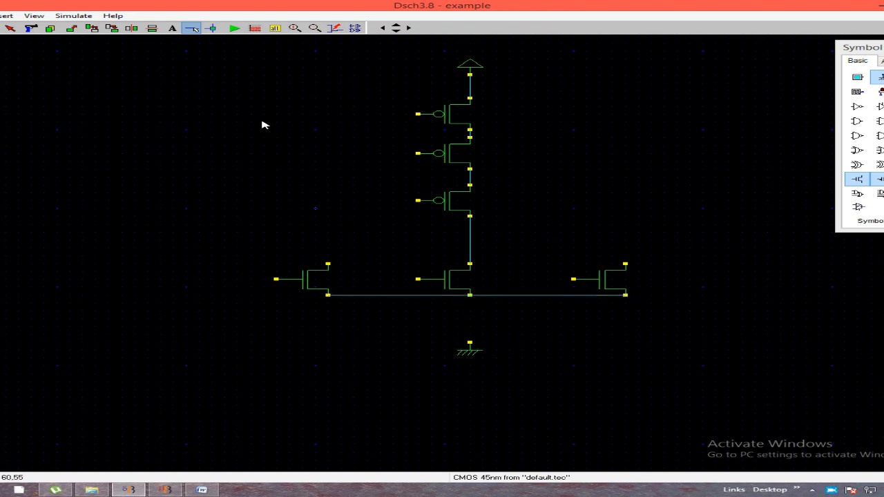
left_click(211, 28)
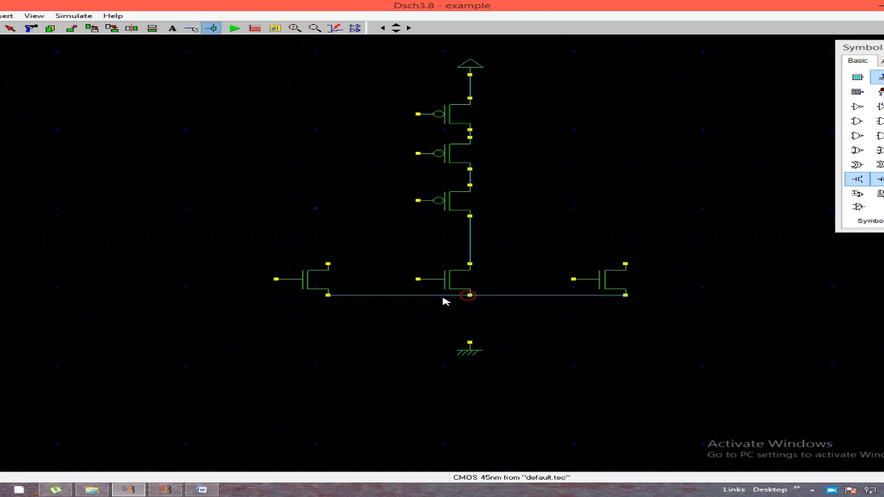
left_click(192, 27)
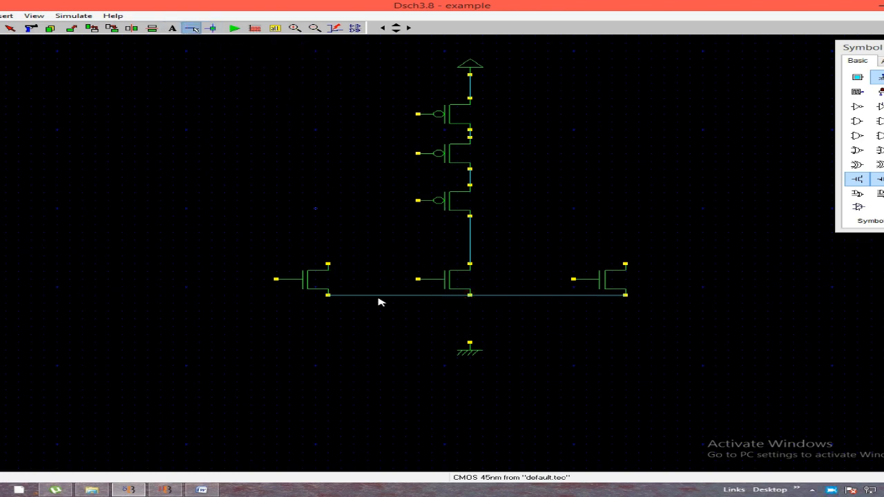
left_click_drag(470, 296, 469, 343)
left_click_drag(329, 264, 627, 264)
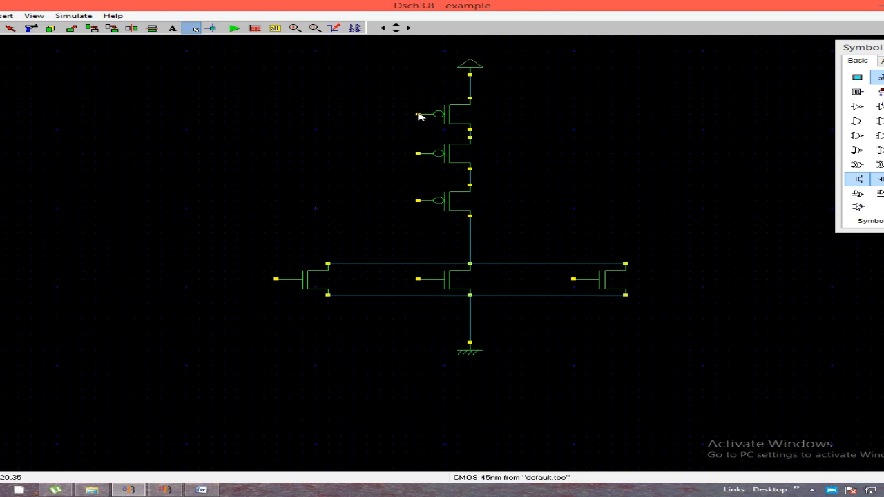
Wire the uppermost PMOS gate around the far left of the circuit to the leftmost NMOS gate, using connectors at the junctions
mouse_move(418, 114)
left_mouse_down()
mouse_move(50, 117)
mouse_move(70, 119)
left_mouse_up()
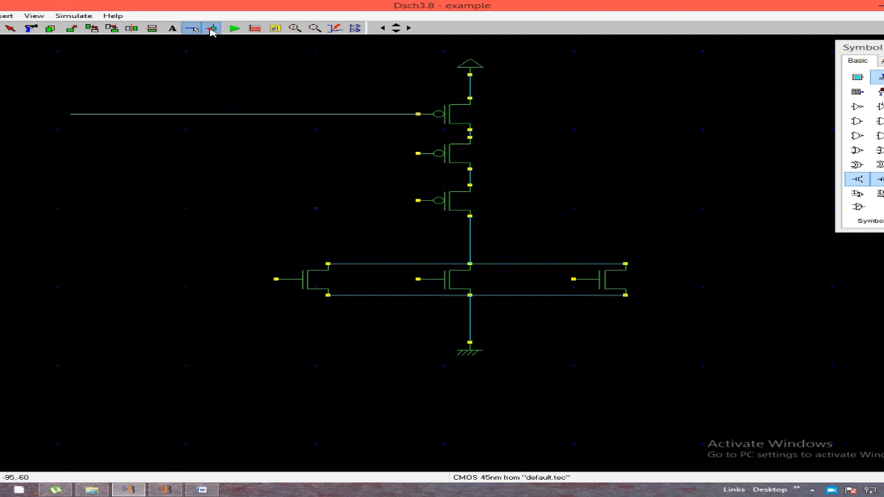
left_click(212, 28)
left_click(70, 114)
left_click(192, 28)
left_click_drag(70, 115, 71, 287)
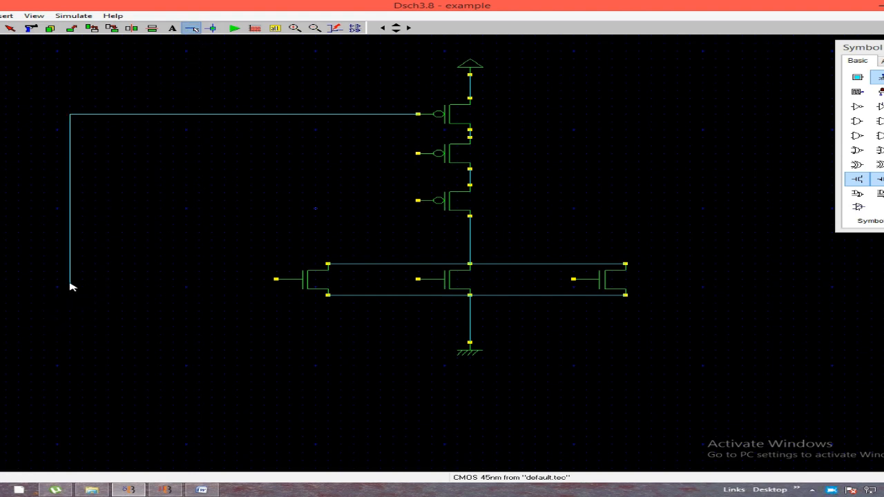
left_click(212, 28)
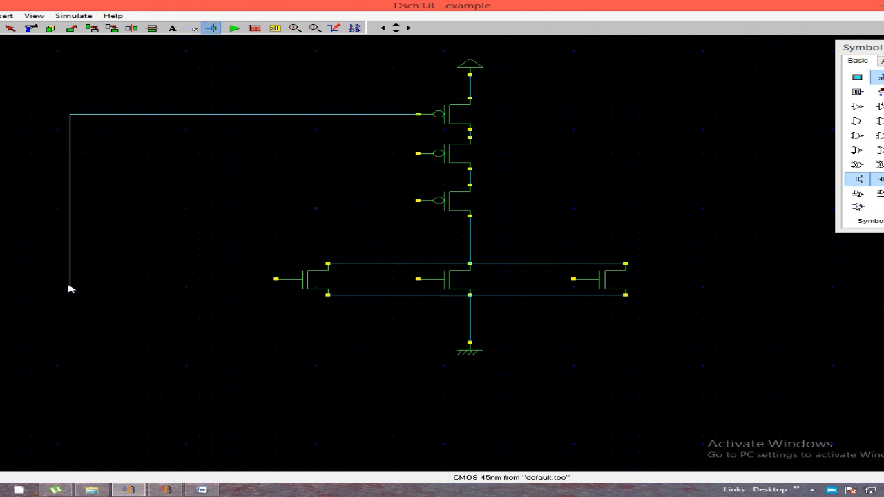
left_click(199, 286)
left_click(192, 27)
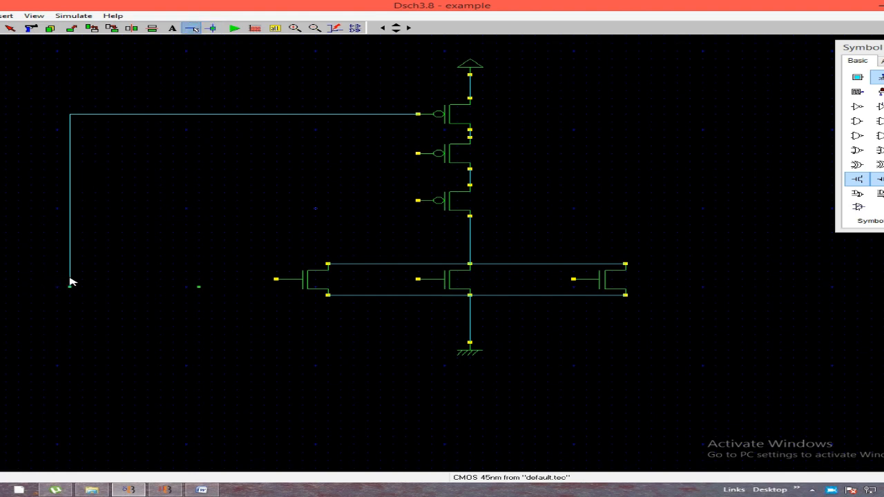
left_click_drag(71, 281, 277, 282)
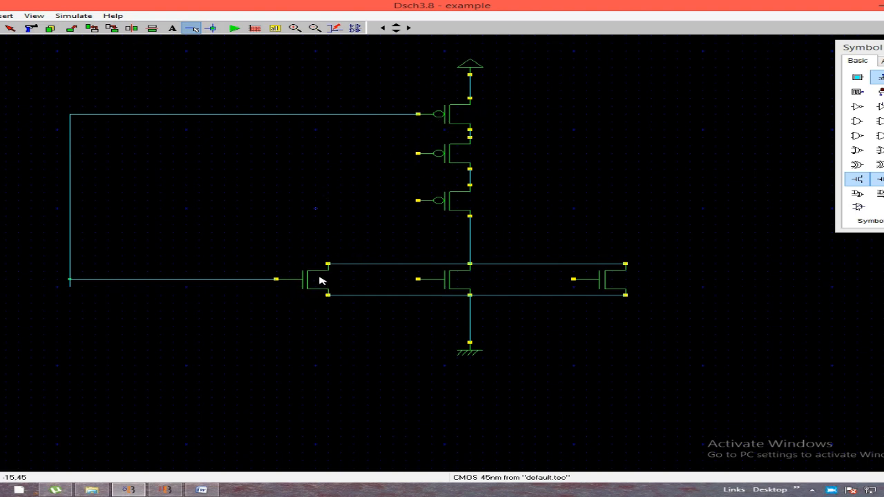
Place an input button at the far left and wire it to the outermost vertical gate wire, adding a connector at the junction
left_click(858, 77)
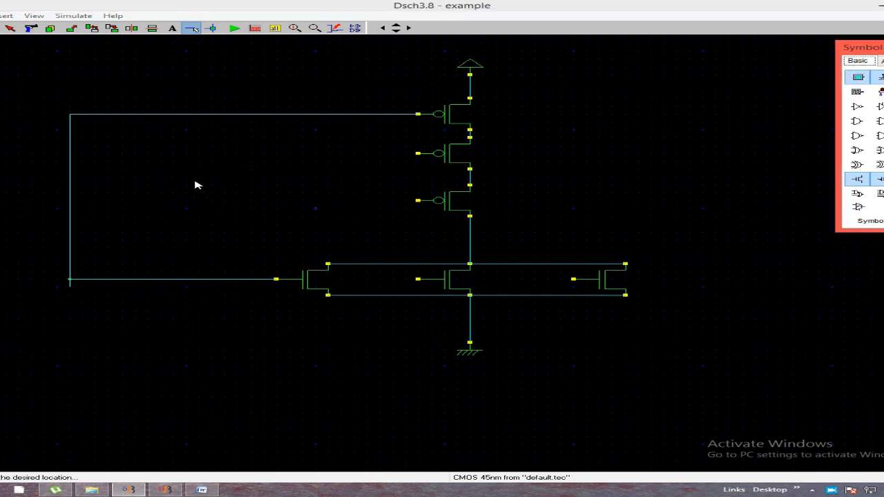
left_click(4, 195)
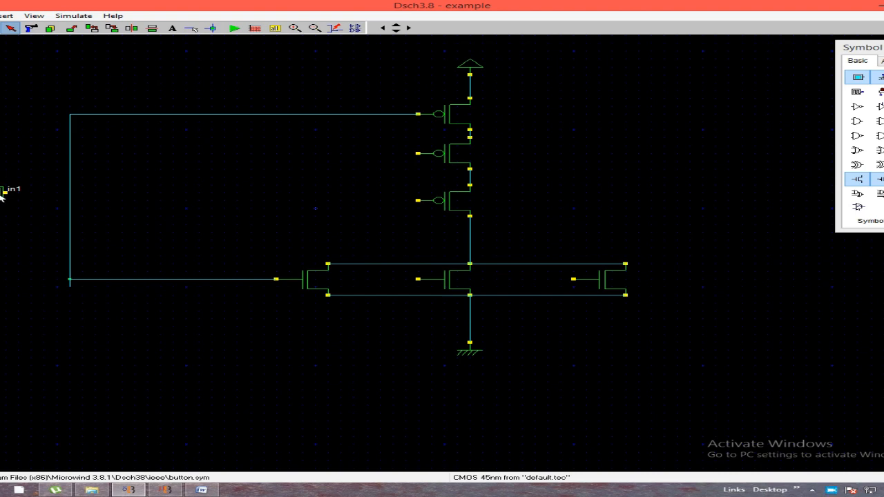
left_click(212, 28)
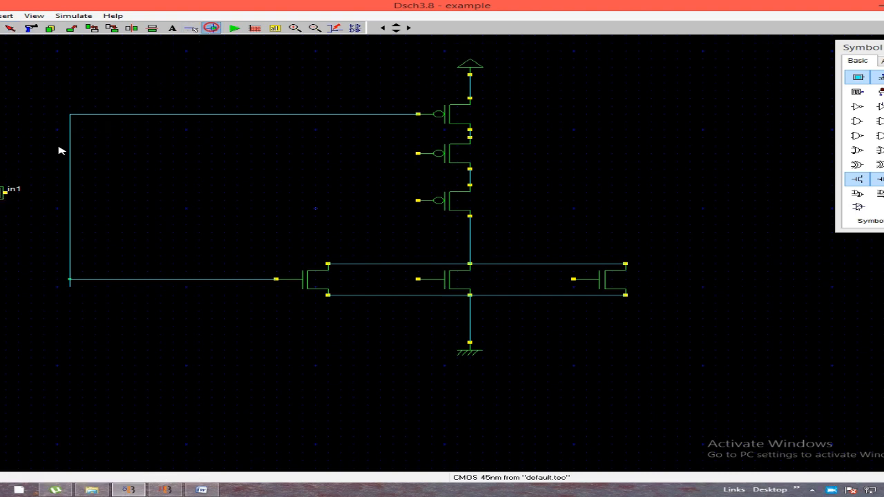
left_click(69, 192)
left_click(192, 28)
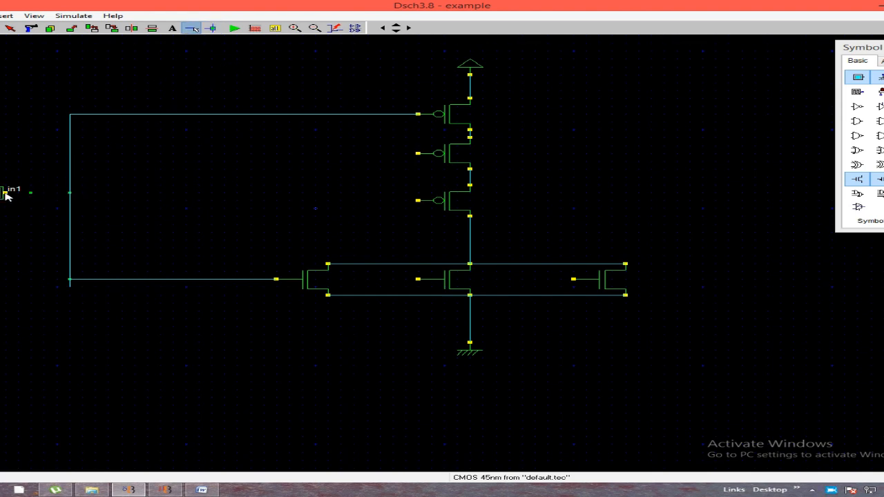
left_click_drag(6, 193, 70, 193)
Wire the middle PMOS gate down to the middle NMOS gate, using connectors at both corners
mouse_move(418, 154)
left_mouse_down()
mouse_move(316, 166)
mouse_move(368, 153)
left_mouse_up()
left_click(211, 28)
left_click(367, 154)
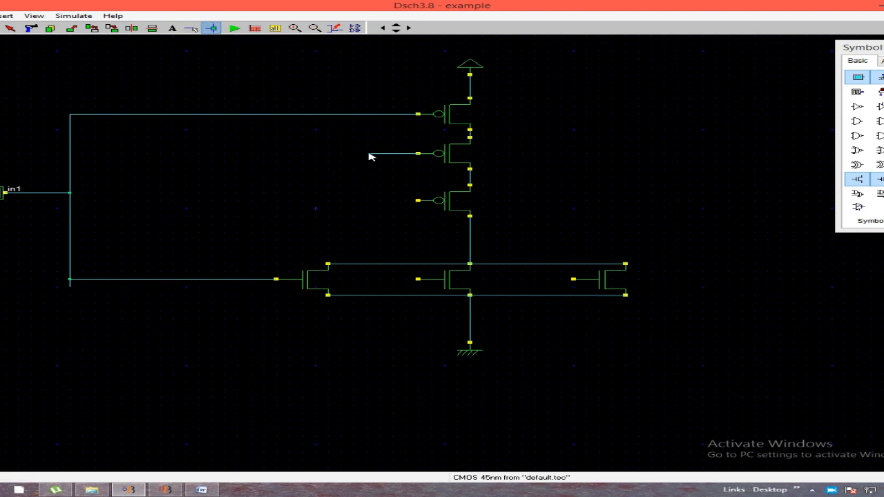
left_click(191, 29)
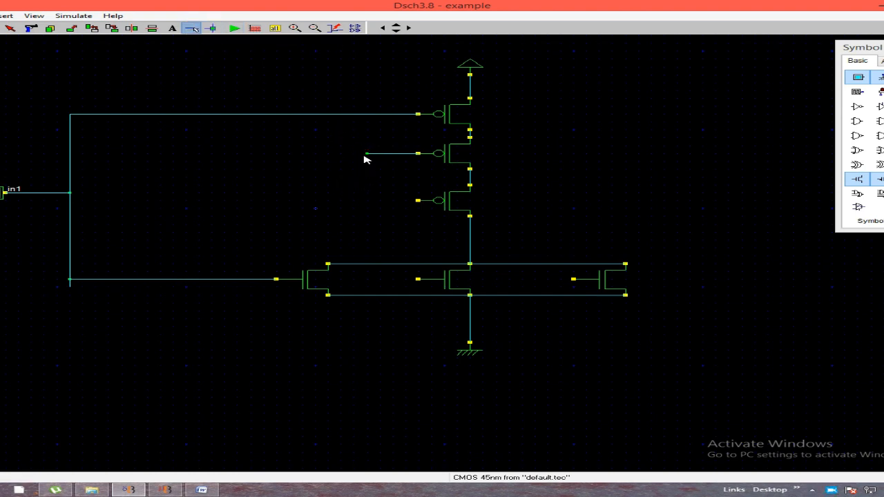
left_click_drag(367, 153, 368, 282)
left_click(212, 28)
left_click(367, 280)
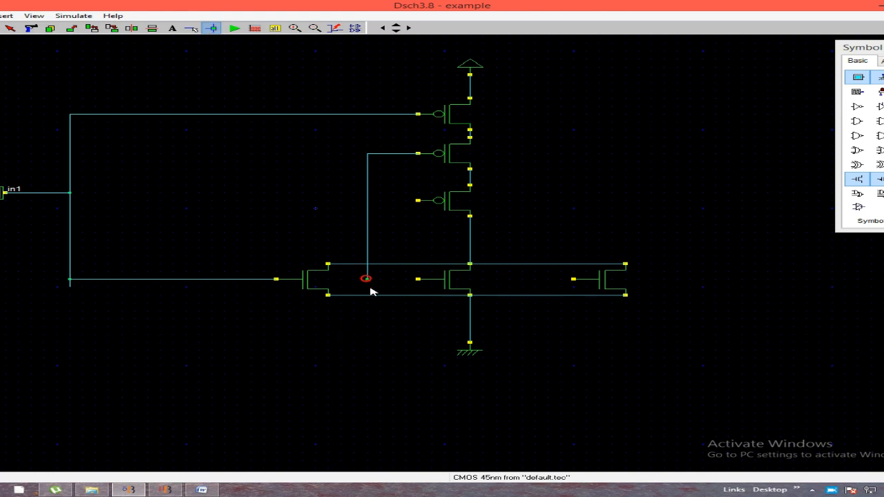
left_click(192, 30)
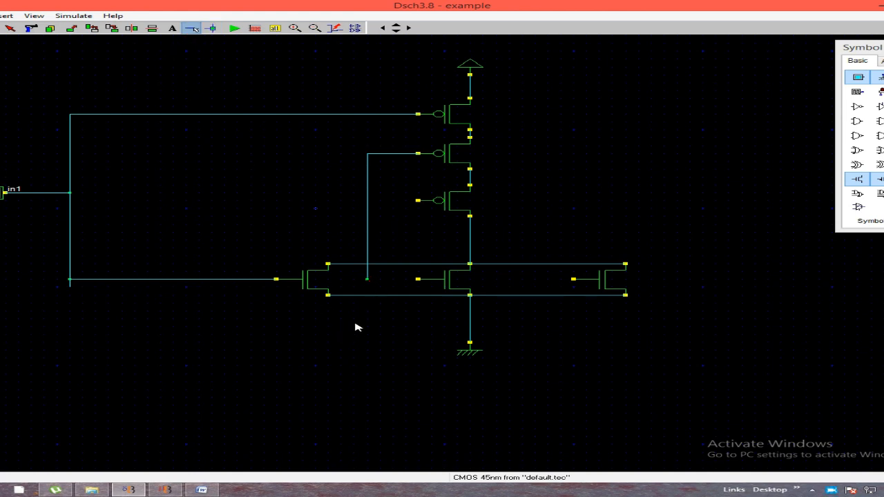
left_click_drag(367, 280, 418, 280)
Place a second input button and wire it to the vertical wire joining the middle PMOS and NMOS gates
left_click(859, 78)
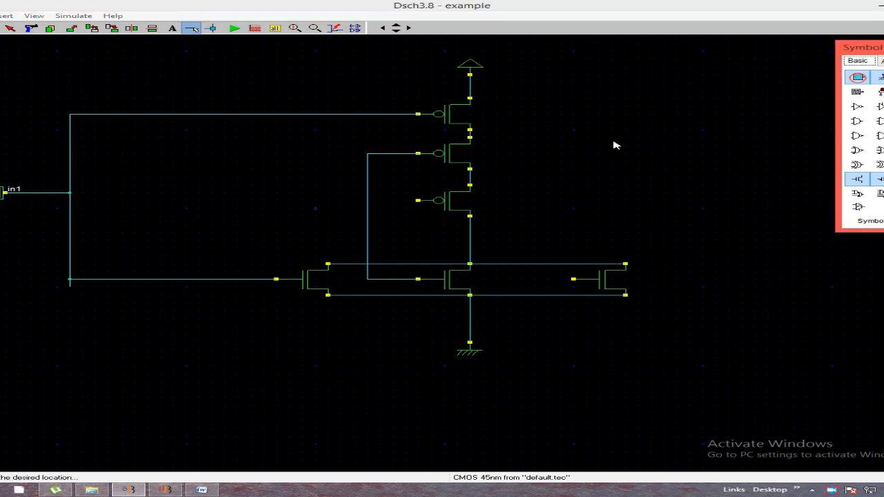
left_click(329, 202)
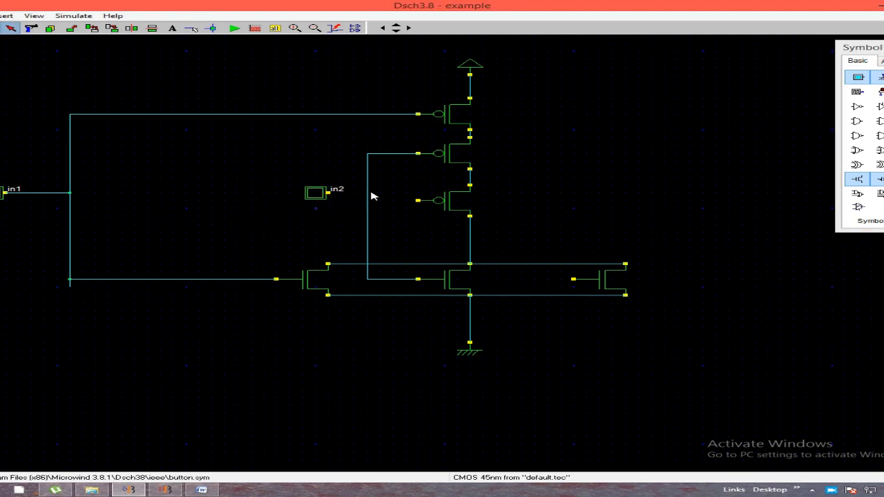
left_click(191, 29)
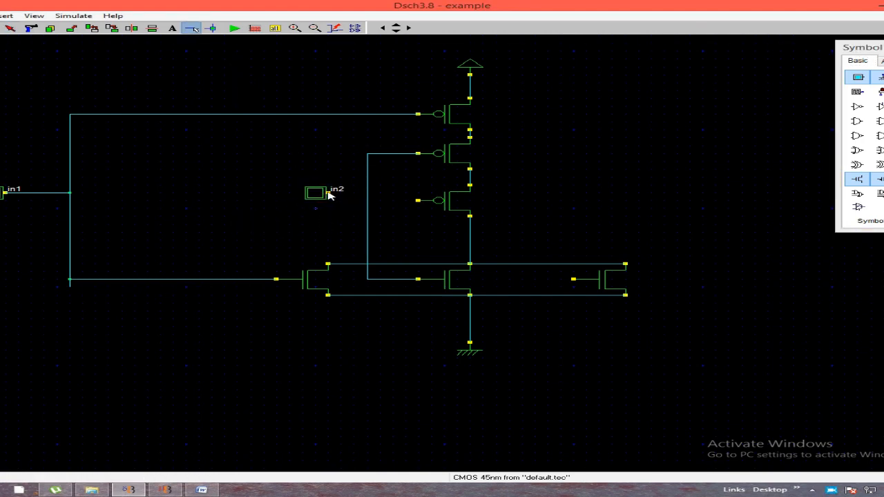
left_click(329, 192)
left_click(366, 193)
Wire the lowest PMOS gate across to the rightmost NMOS gate, adding connectors at the wire corners
left_click(197, 29)
left_click_drag(418, 202, 419, 240)
left_click(211, 28)
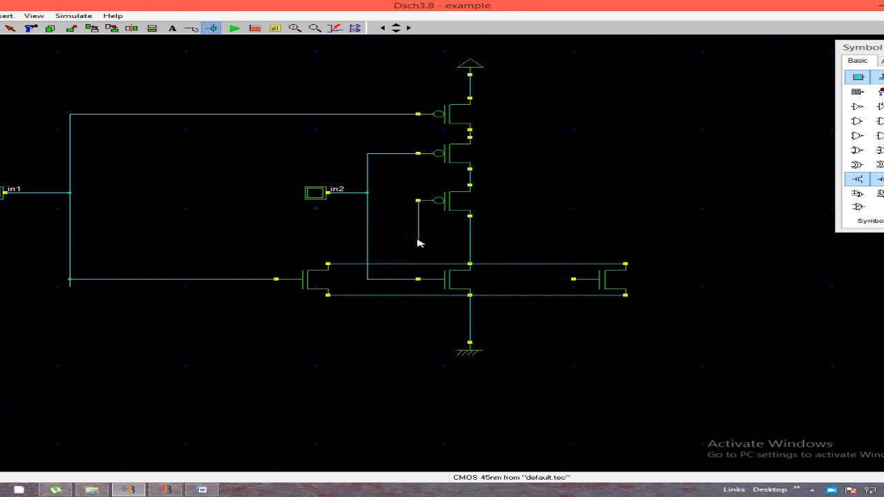
left_click(191, 29)
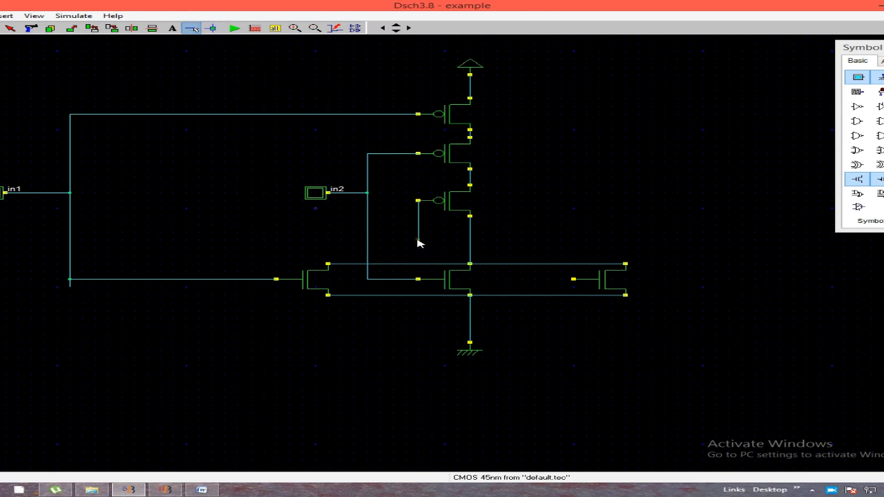
mouse_move(418, 242)
left_mouse_down()
mouse_move(573, 251)
mouse_move(586, 240)
left_mouse_up()
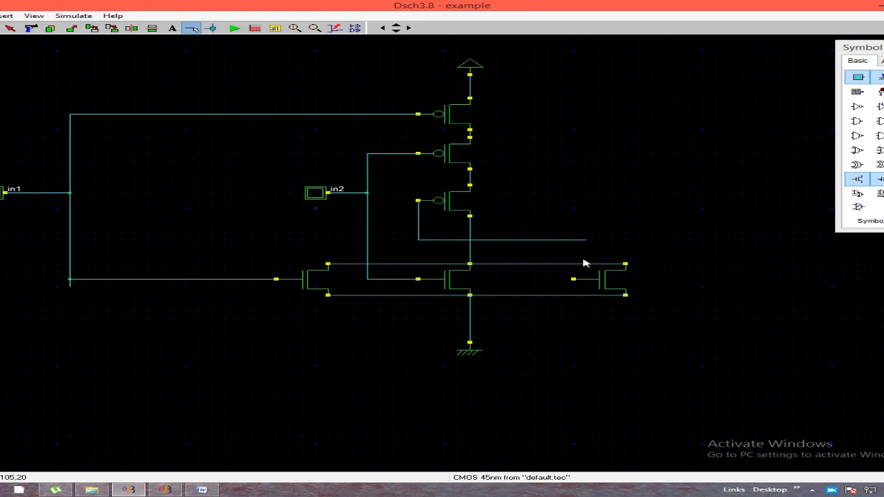
left_click(211, 28)
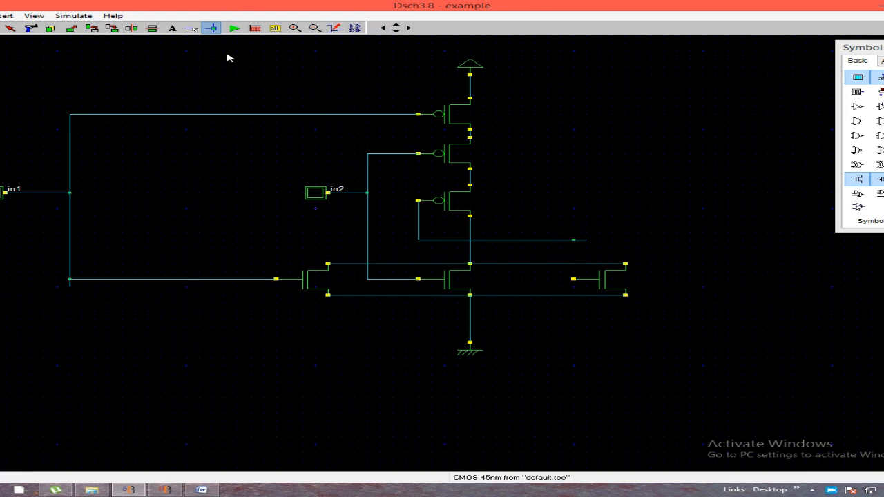
left_click(191, 28)
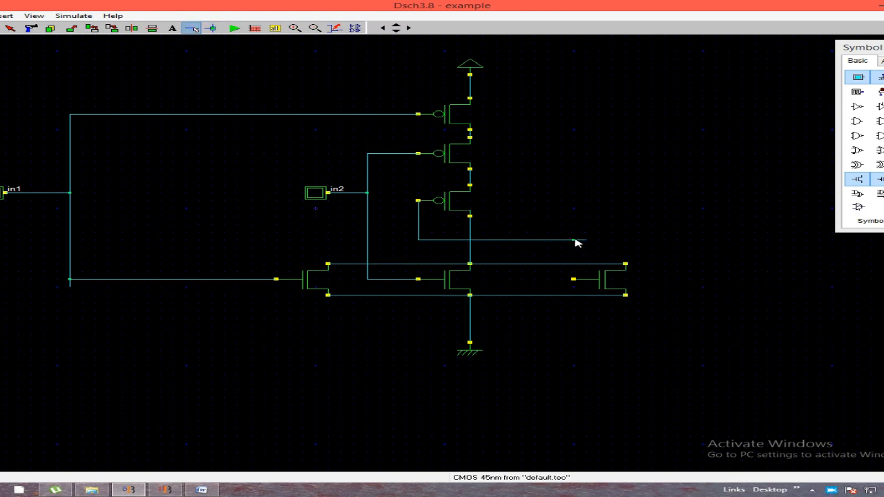
left_click_drag(573, 239, 576, 282)
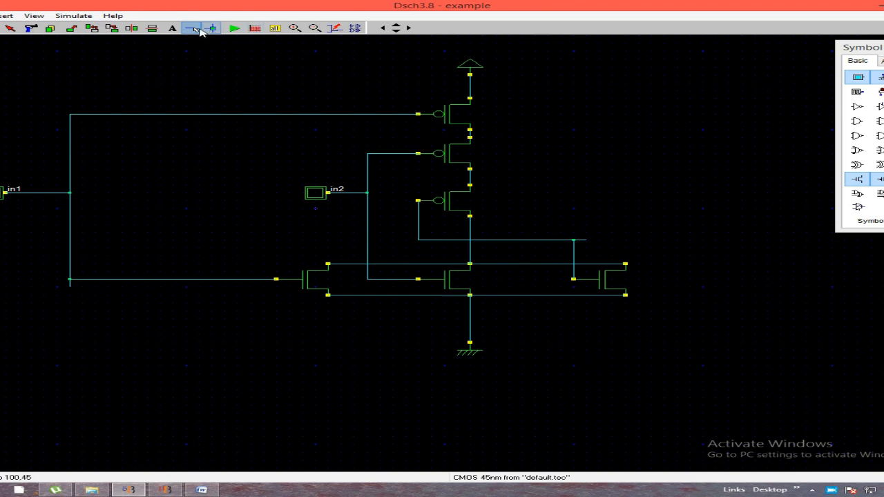
Place a third input button beside the lowest PMOS and wire it to that gate's vertical wire with a connector
left_click(860, 77)
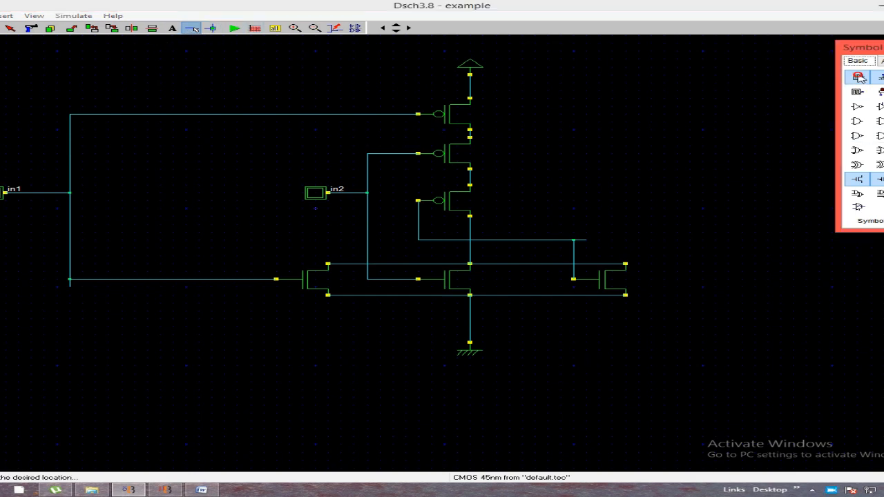
left_click(404, 233)
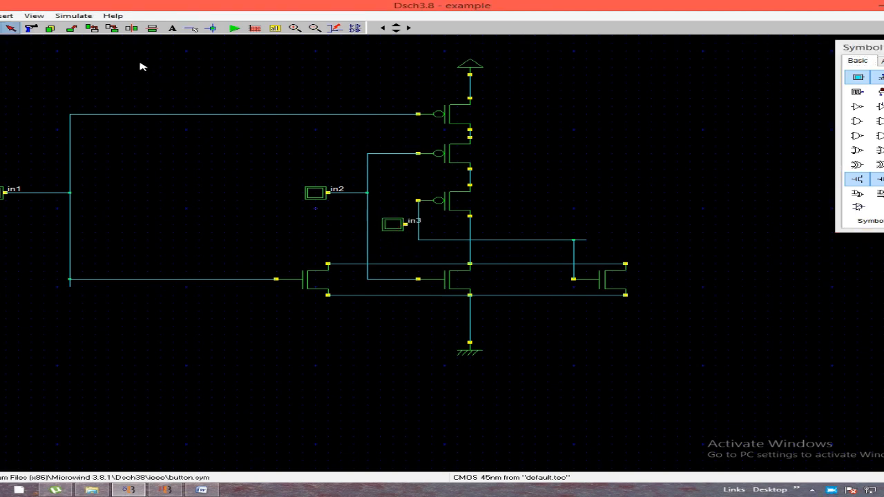
left_click(213, 28)
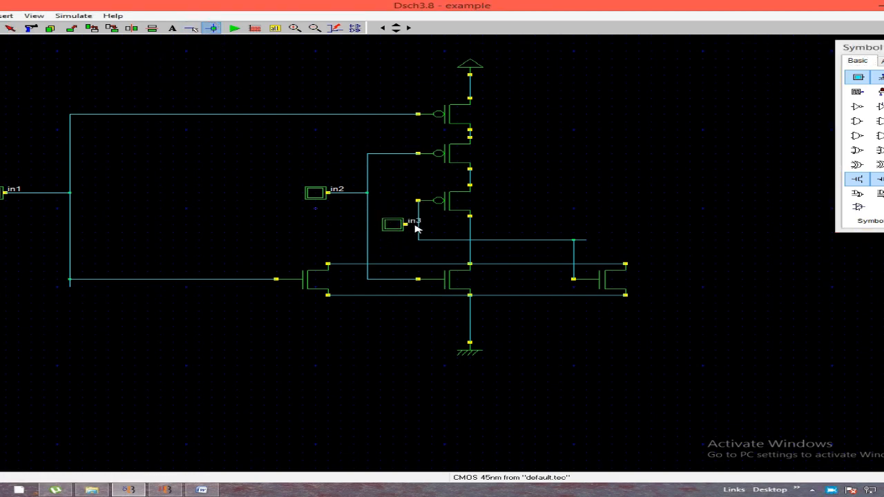
left_click(190, 28)
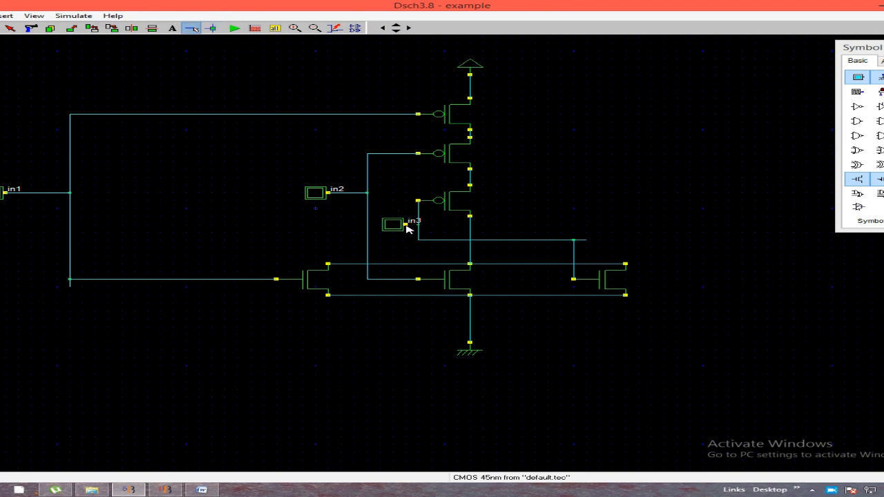
left_click_drag(406, 223, 420, 226)
Place an output light right of the lowest PMOS and wire it to a connector on that transistor's output line
left_click(881, 92)
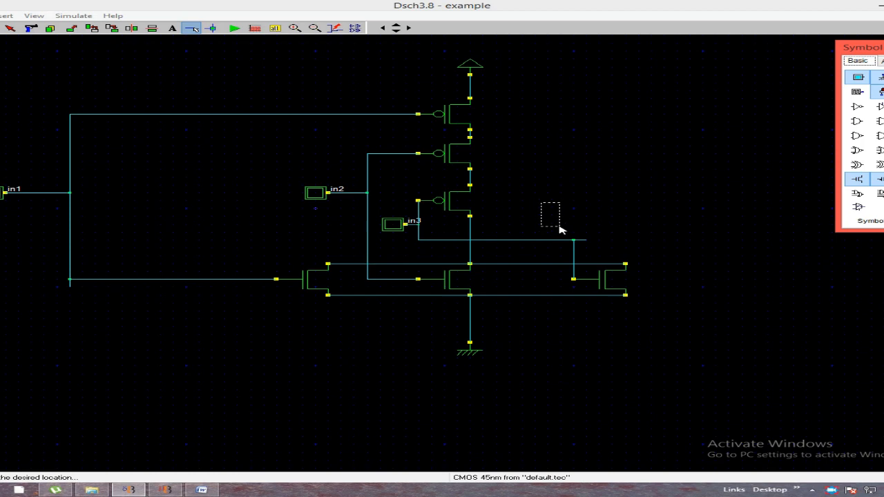
left_click(579, 227)
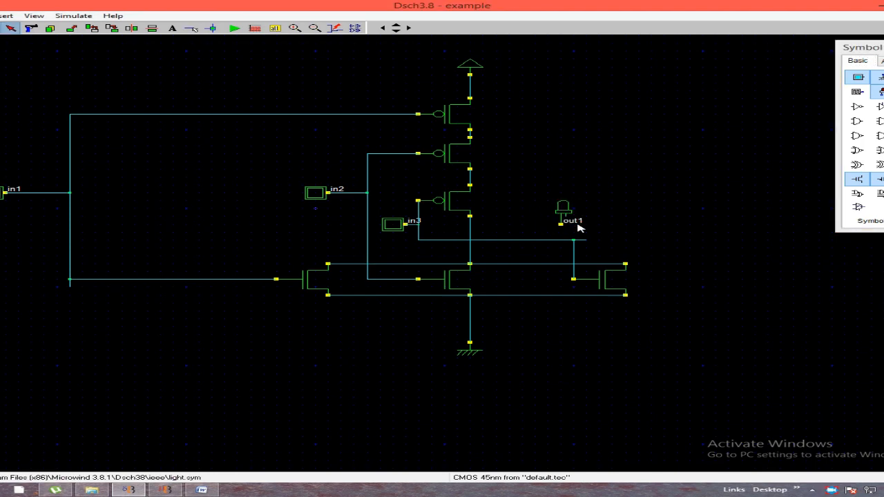
left_click(212, 28)
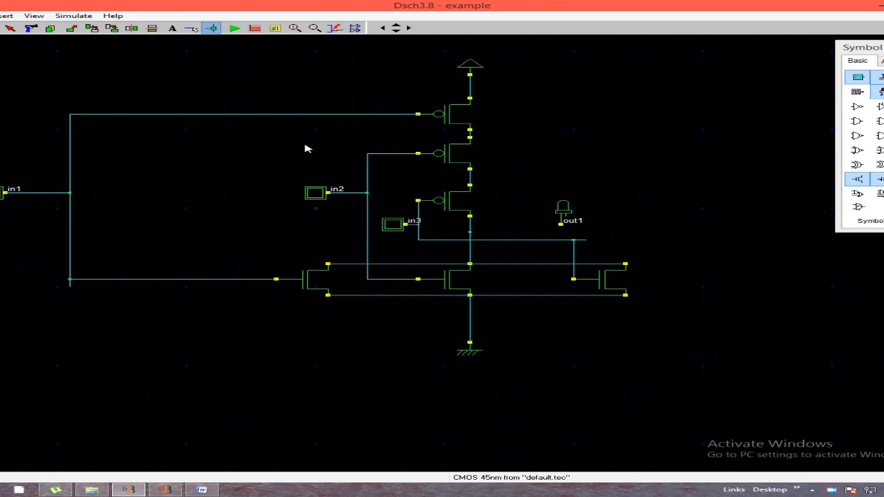
left_click(192, 28)
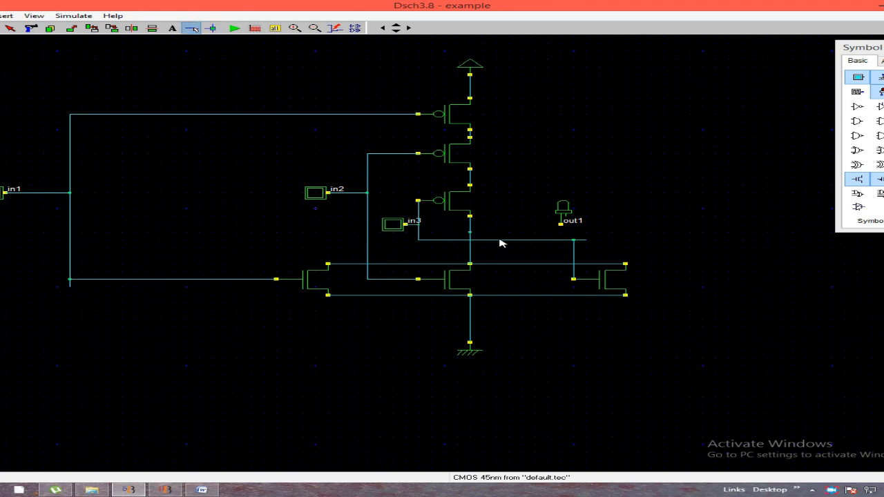
mouse_move(472, 235)
left_mouse_down()
mouse_move(538, 240)
mouse_move(562, 232)
left_mouse_up()
left_click_drag(561, 224, 560, 232)
Start the simulation and switch inputs in1, in2 and in3 on and off one at a time
left_click(235, 28)
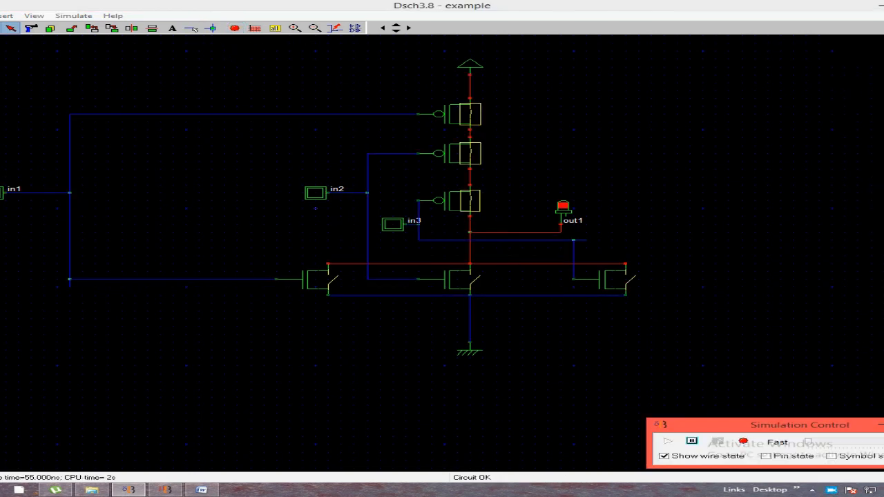
left_click(1, 193)
left_click(2, 192)
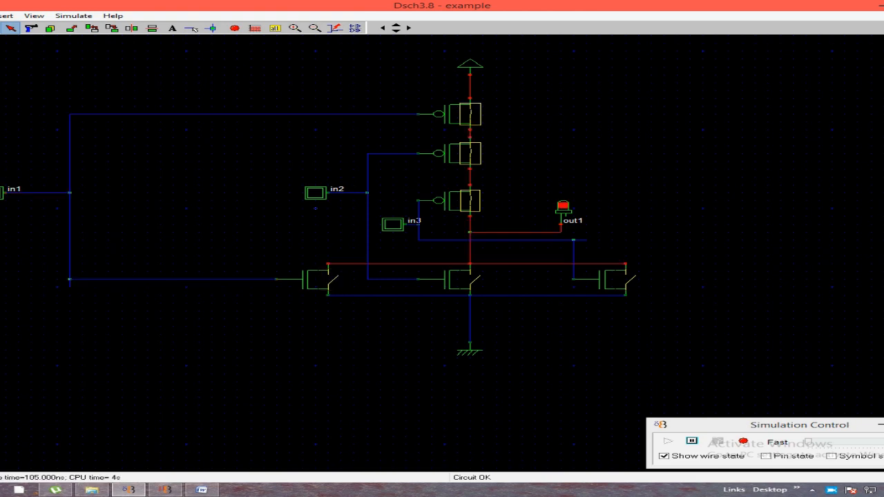
left_click(316, 194)
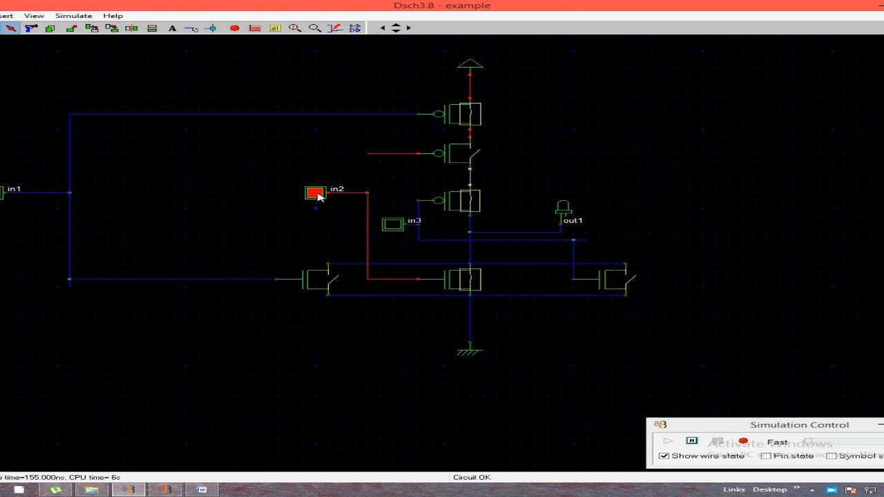
left_click(316, 193)
left_click(394, 225)
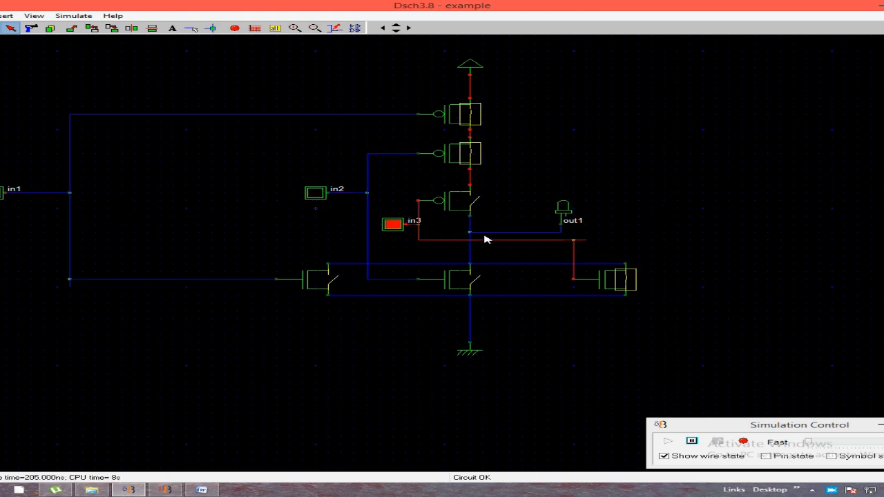
left_click(397, 226)
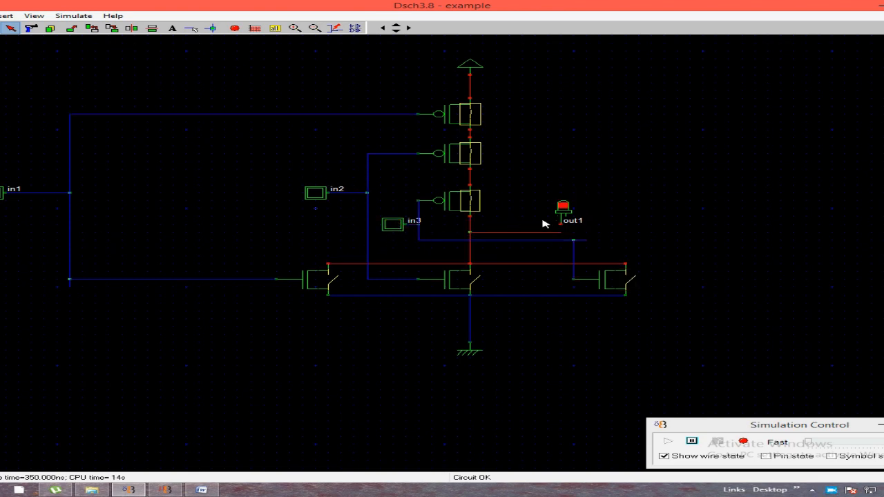
Test input combinations by switching on all three inputs, switching off in3 and in2, and switching in3 back on
left_click(398, 228)
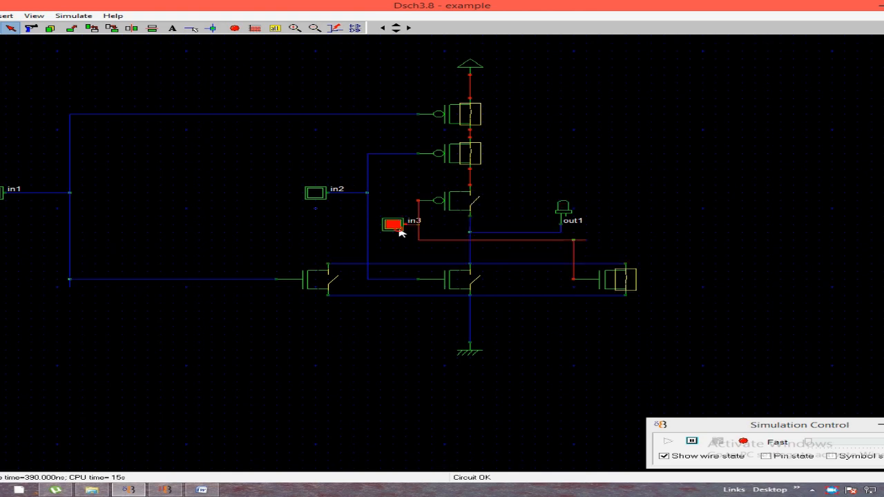
left_click(320, 197)
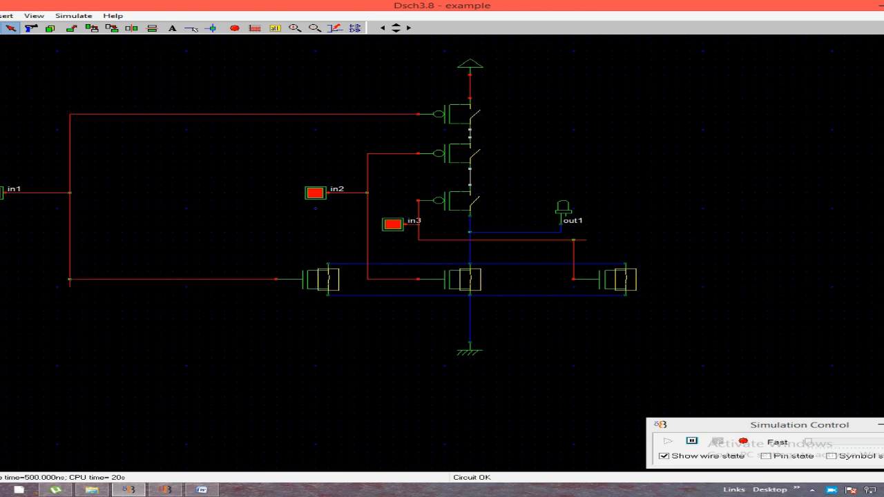
left_click(396, 228)
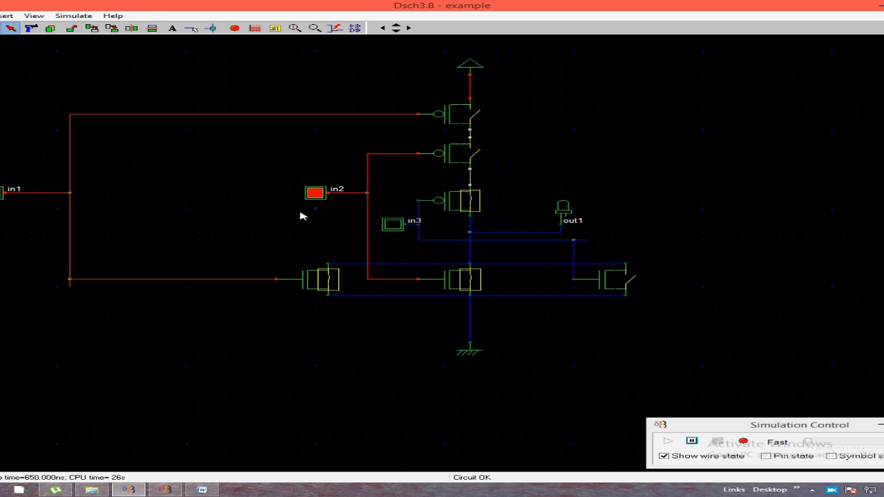
left_click(314, 194)
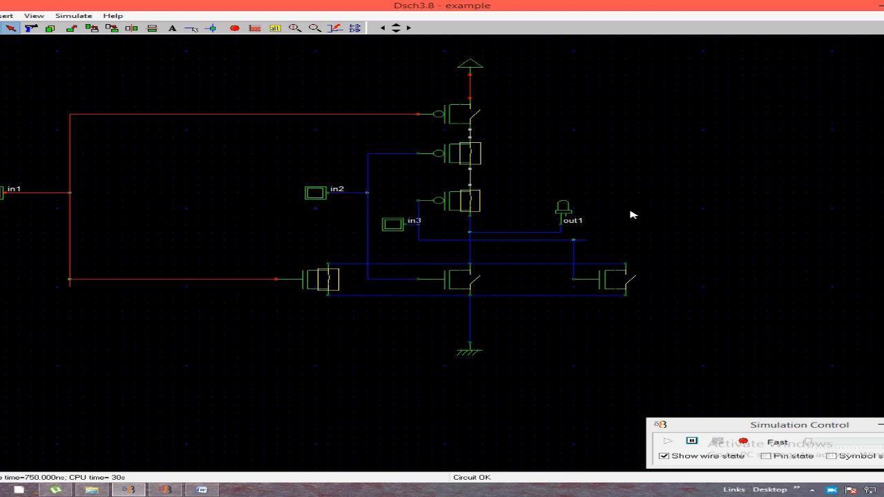
left_click(390, 225)
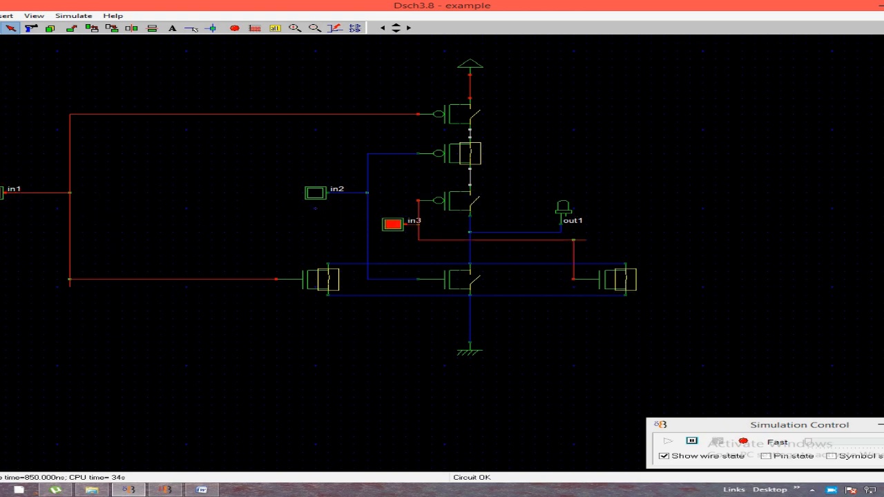
Switch off in1 and in3 in the running simulation, with pin states shown on the schematic
left_click(1, 193)
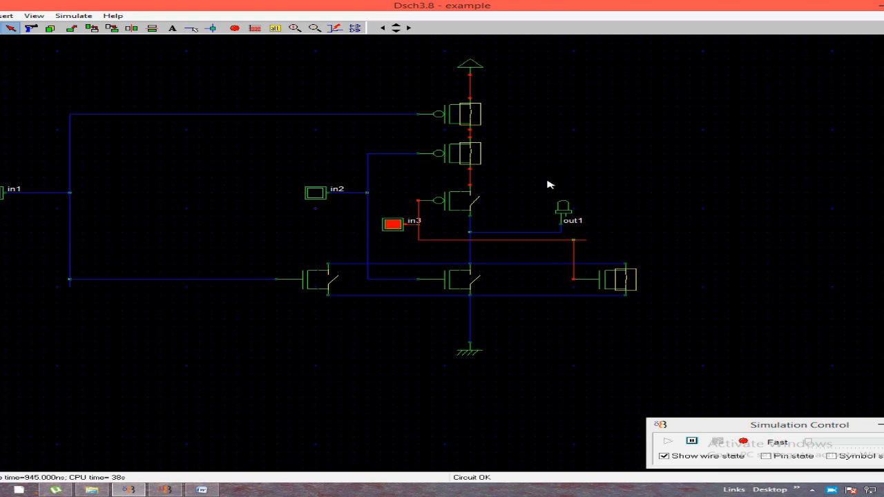
left_click(766, 456)
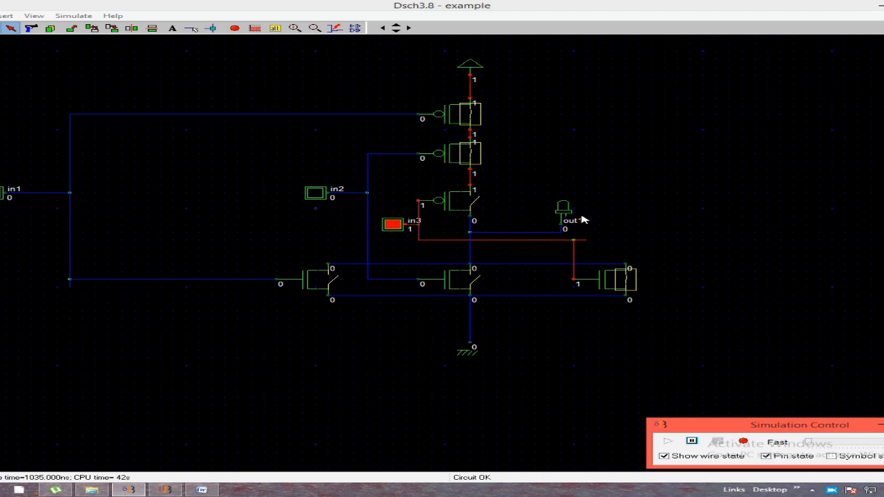
left_click(394, 225)
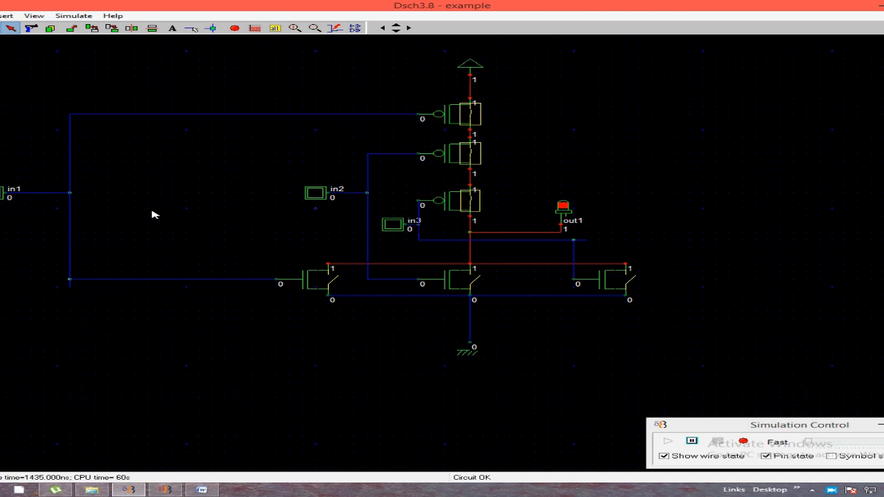
Test the gate by switching on in1, in2 and in3, and switching them off again in reverse order
left_click(3, 193)
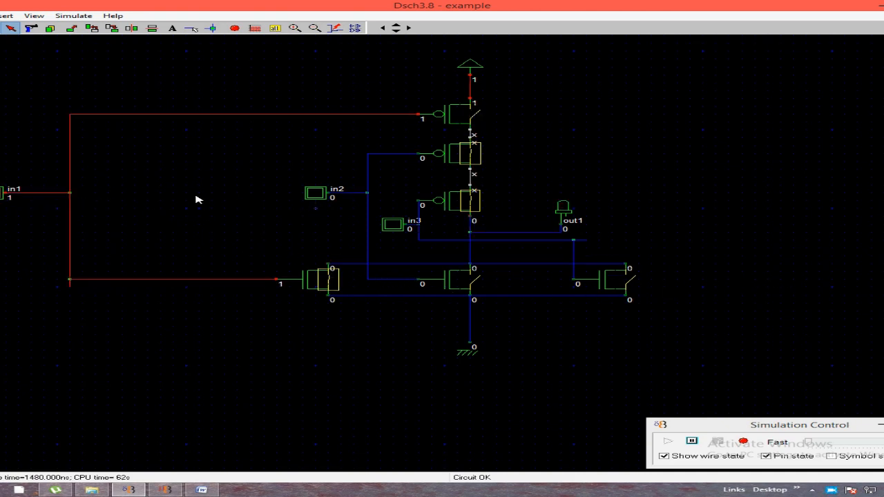
left_click(305, 195)
left_click(395, 224)
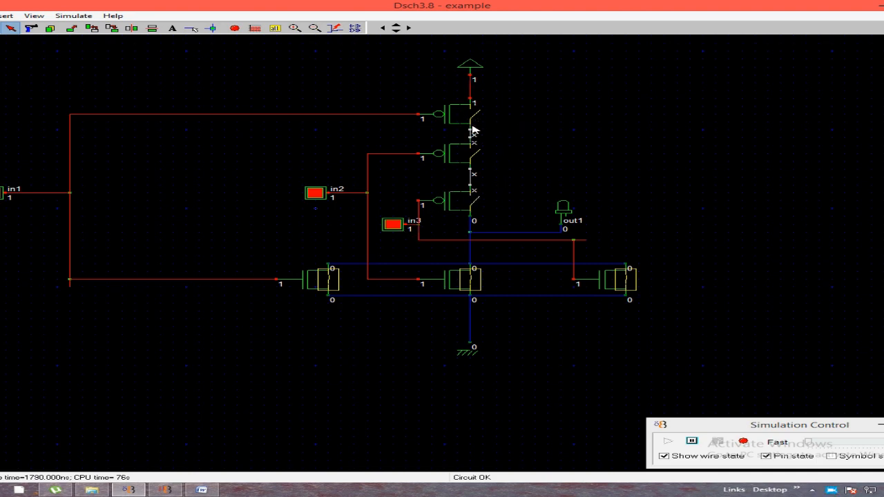
left_click(383, 223)
left_click(315, 193)
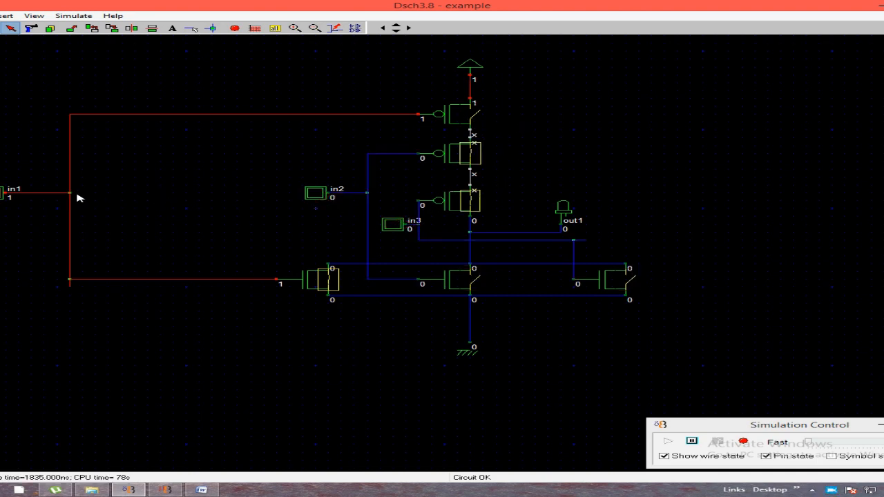
left_click(2, 193)
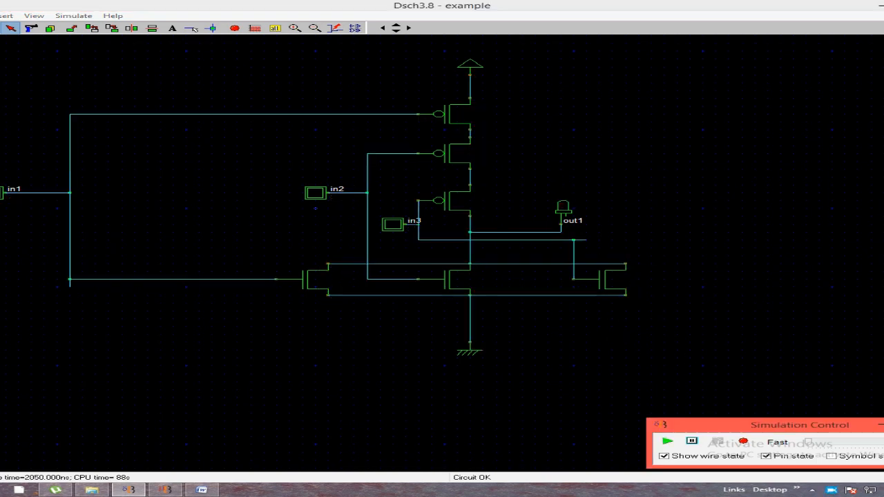
End the simulation and examine the maximized timing diagram of in1, in2, in3 and out1
left_click(253, 84)
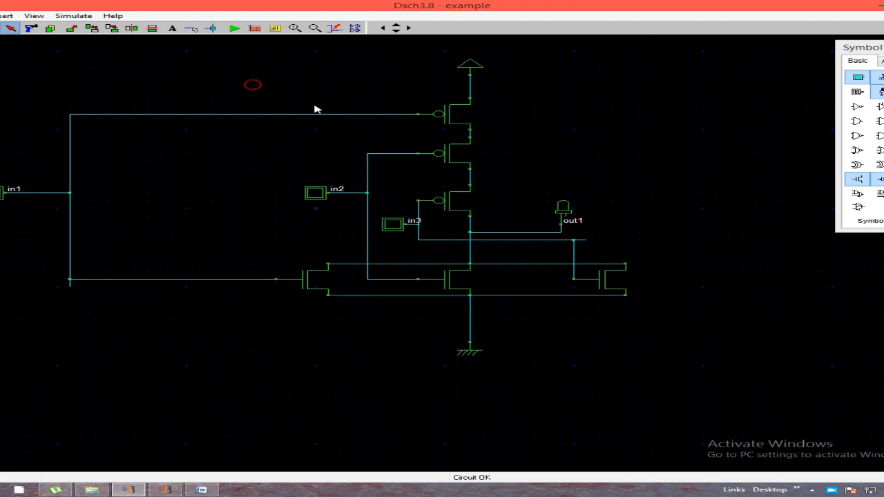
left_click(255, 28)
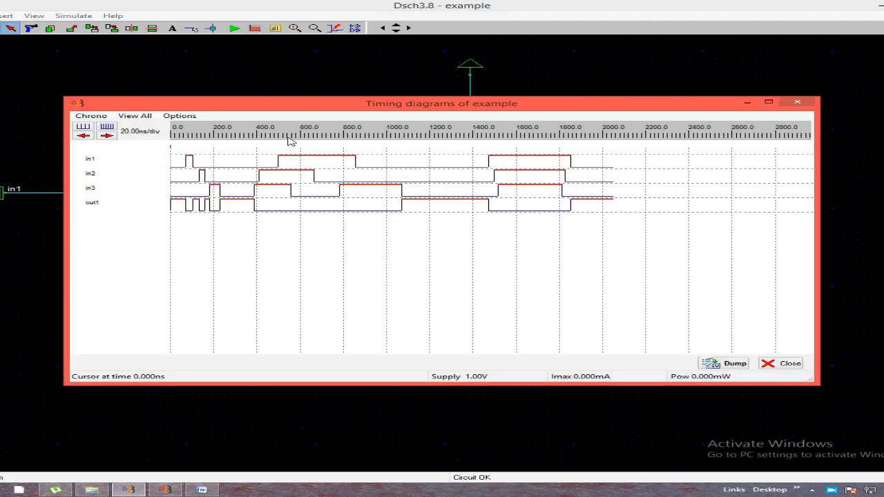
left_click(769, 103)
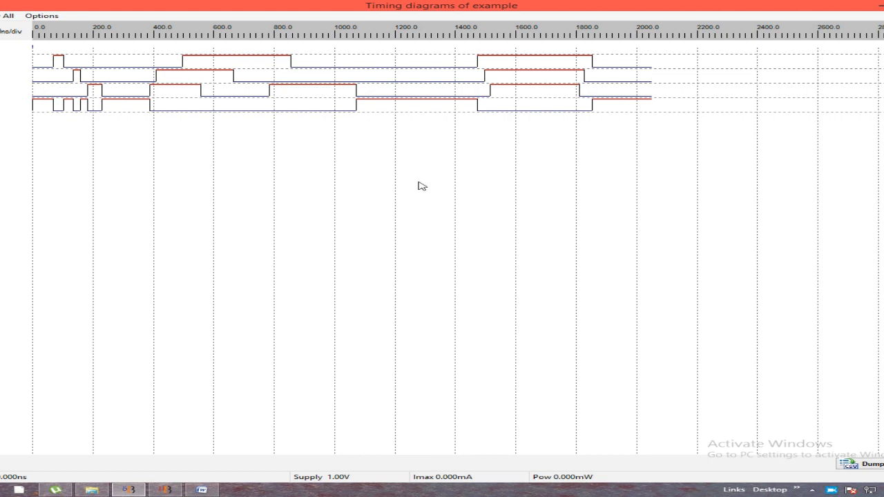
left_click(883, 5)
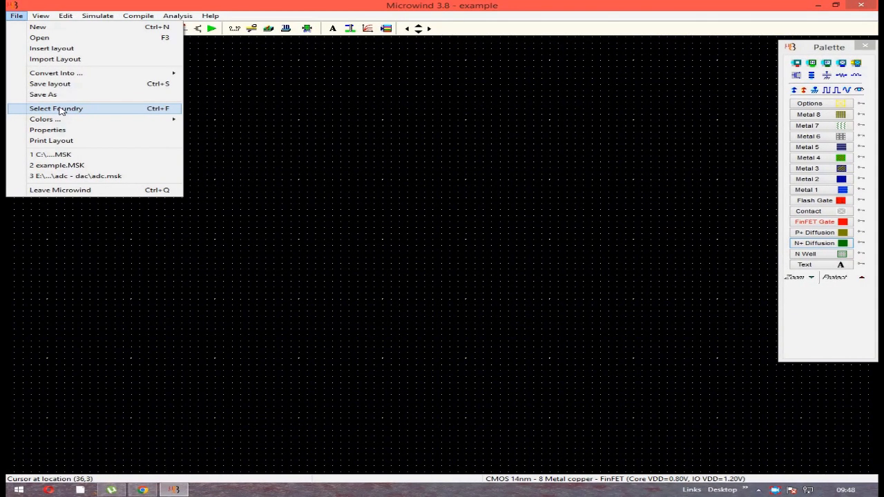
In Microwind, select the foundry rule file cmos012.rul as the layout technology
left_click(167, 109)
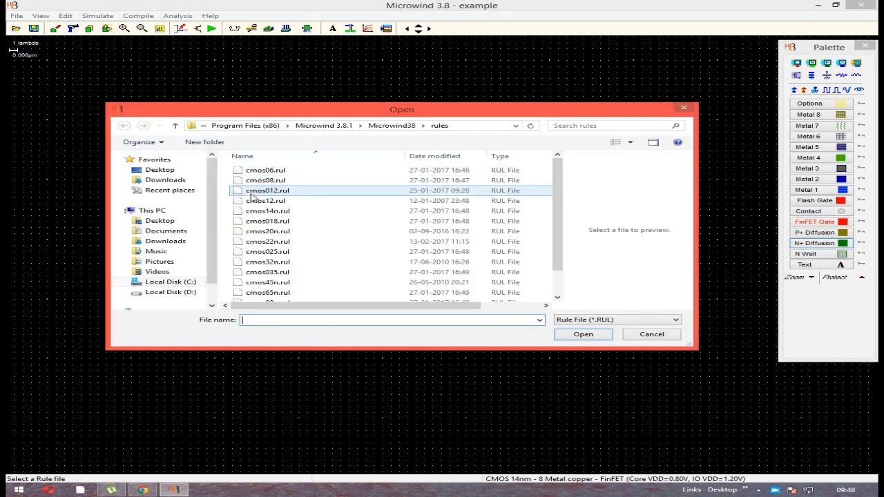
left_click(251, 192)
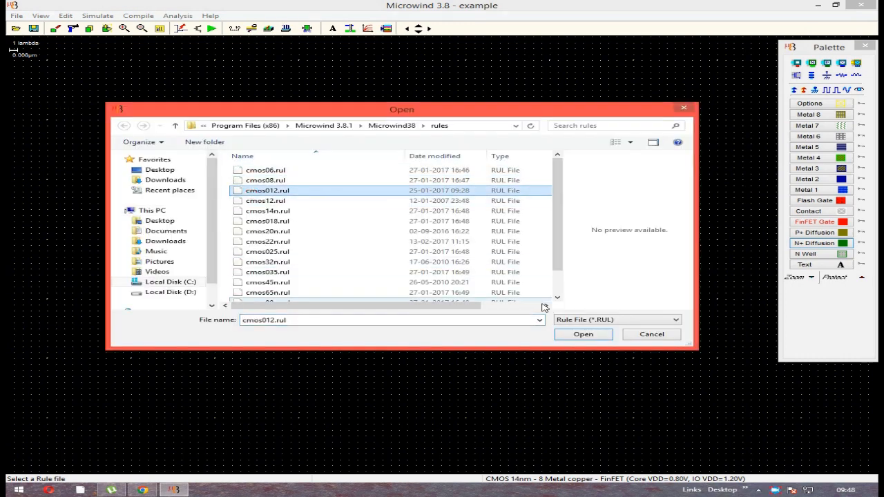
left_click(601, 335)
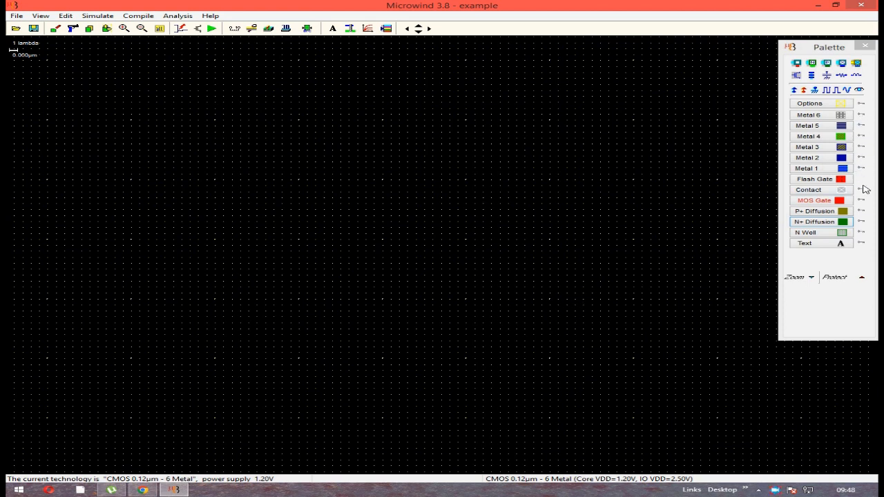
Draw a P+ diffusion box of about 45 x 7 lambda and, below it, an N+ diffusion box of about 45 x 8 lambda
left_click(843, 212)
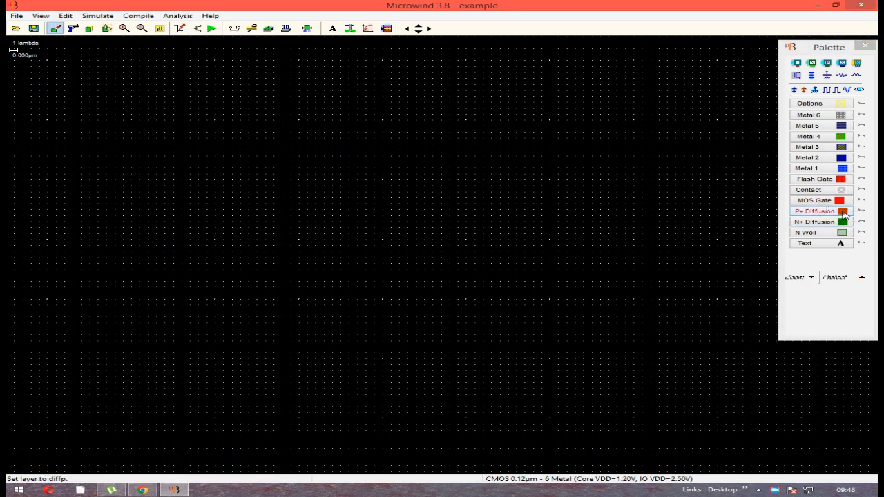
left_click_drag(182, 73, 559, 117)
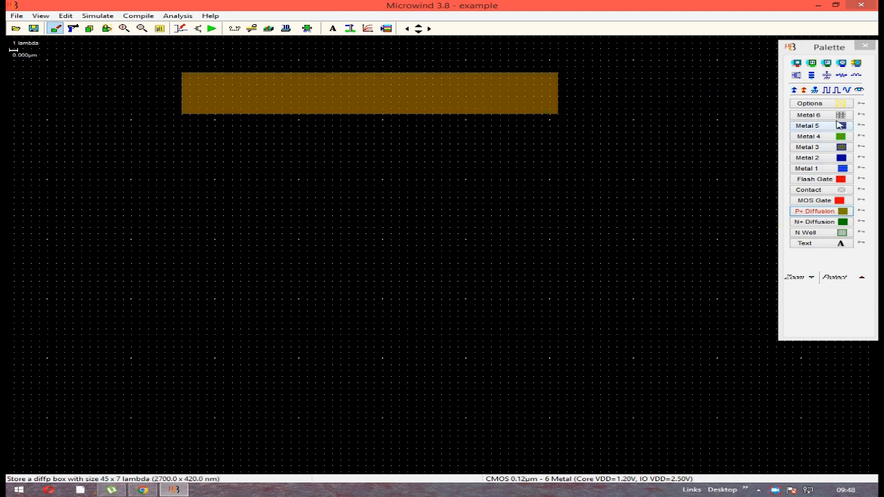
left_click(843, 222)
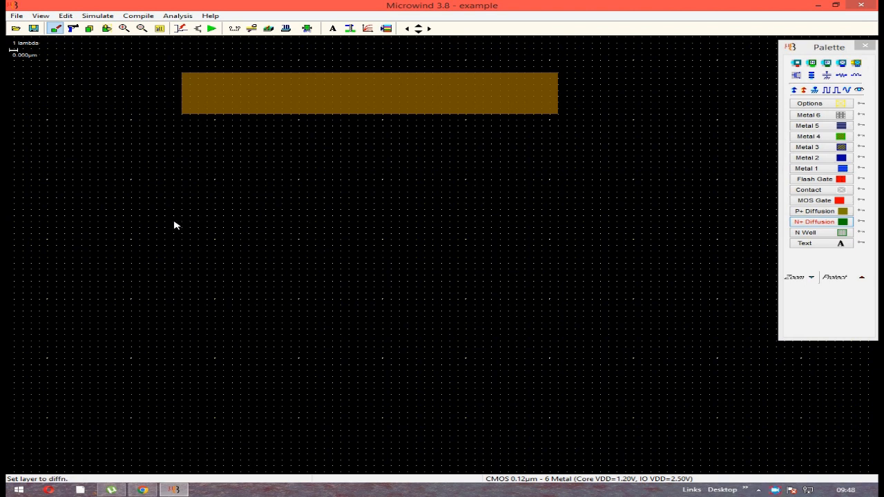
left_click_drag(182, 222, 560, 273)
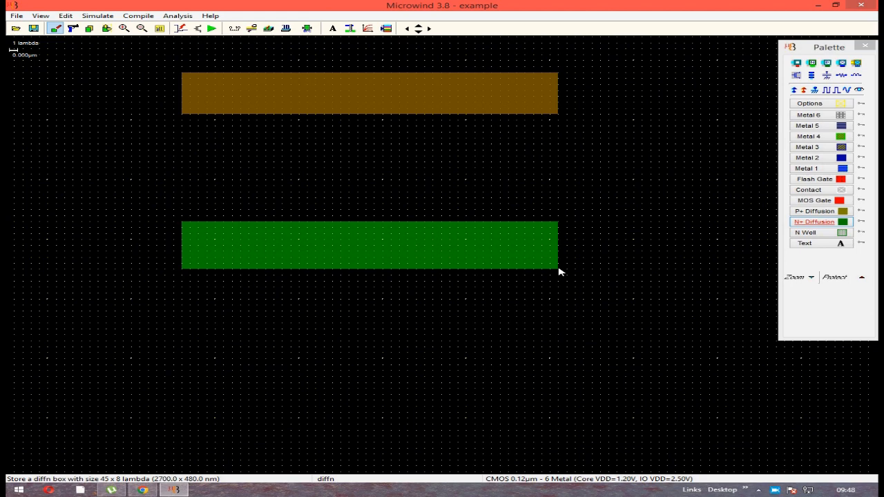
Place four P+ diffusion/Metal1 contacts in a row along the P+ diffusion strip
left_click(829, 64)
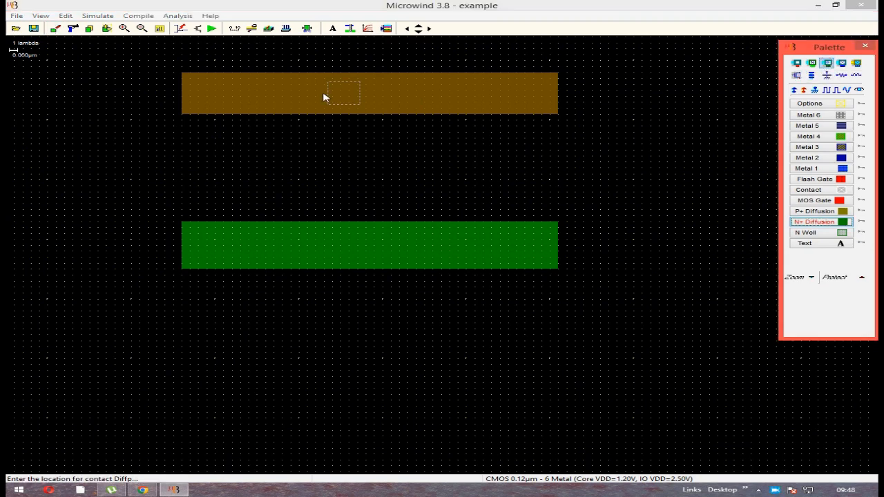
left_click(222, 97)
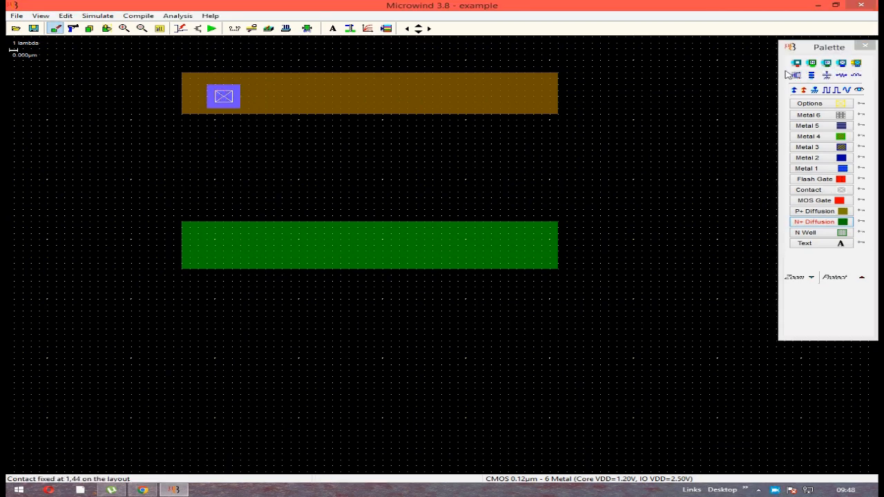
left_click(829, 63)
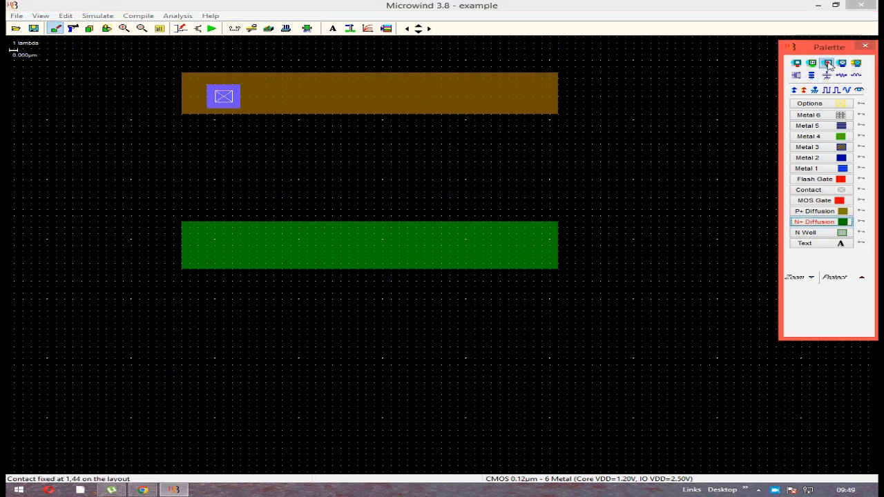
left_click(310, 100)
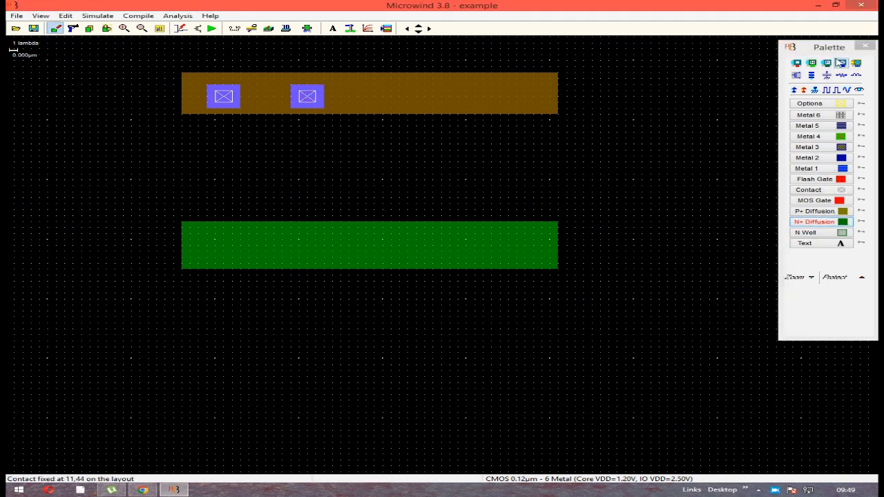
left_click(828, 64)
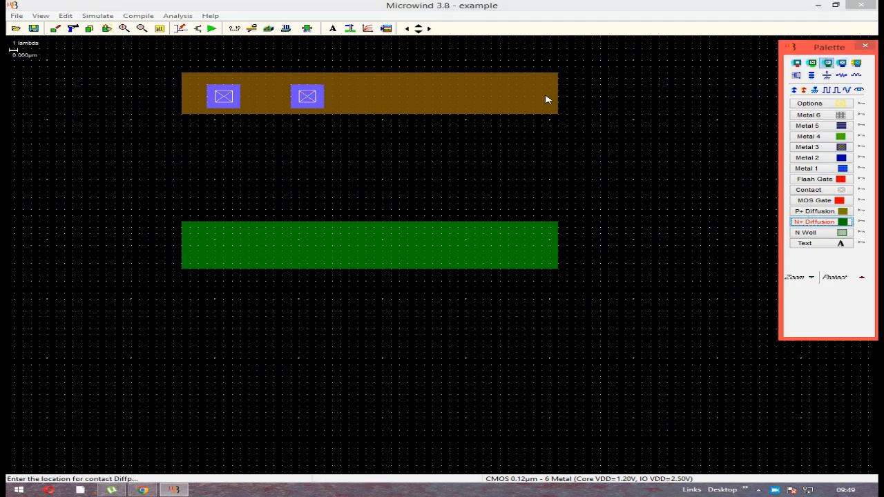
left_click(410, 97)
left_click(411, 101)
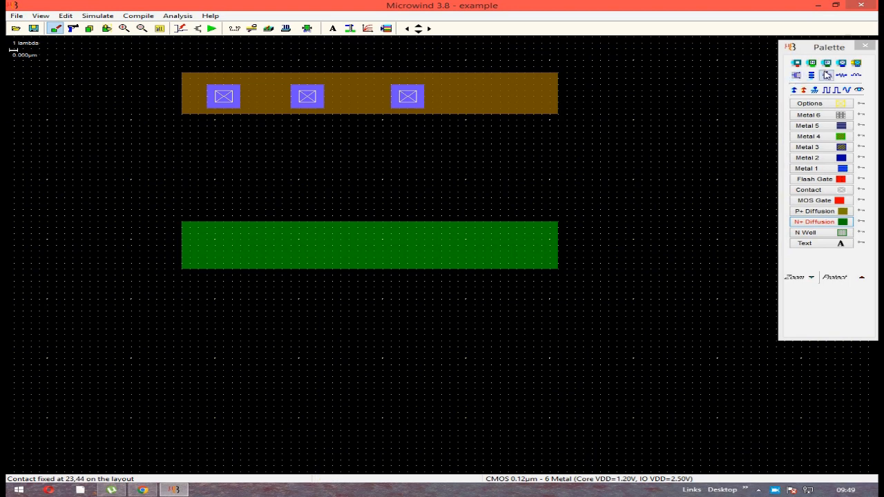
left_click(511, 100)
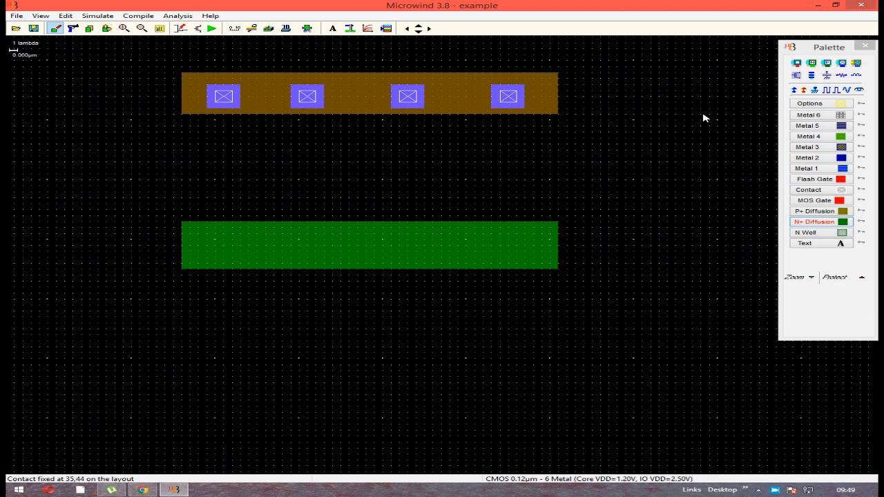
Place four N+ diffusion/Metal1 contacts in a row along the N+ diffusion strip
left_click(813, 65)
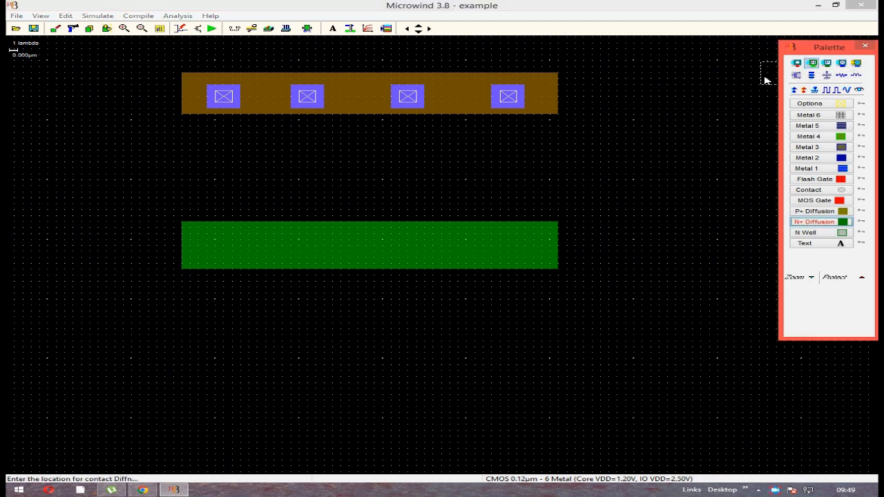
left_click(215, 247)
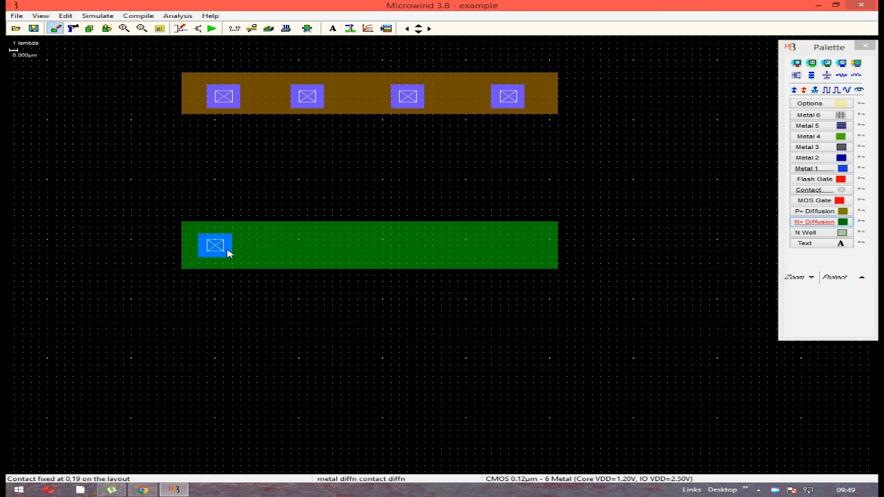
left_click(813, 64)
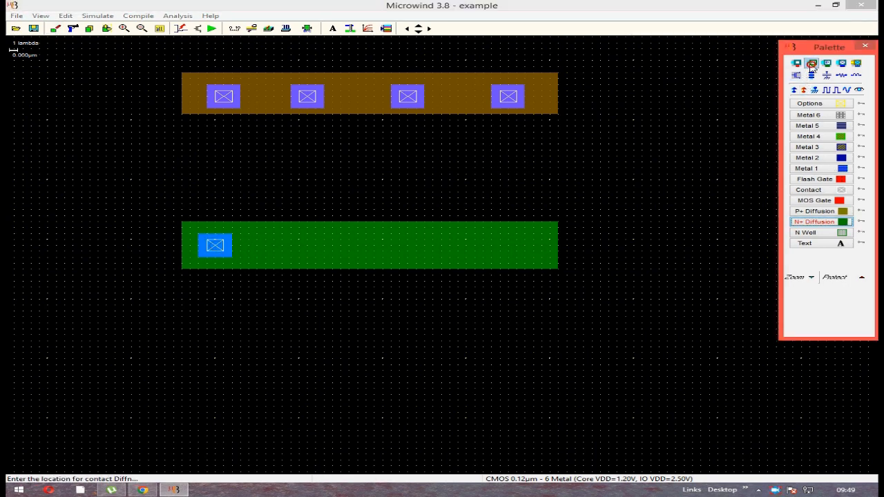
left_click(291, 249)
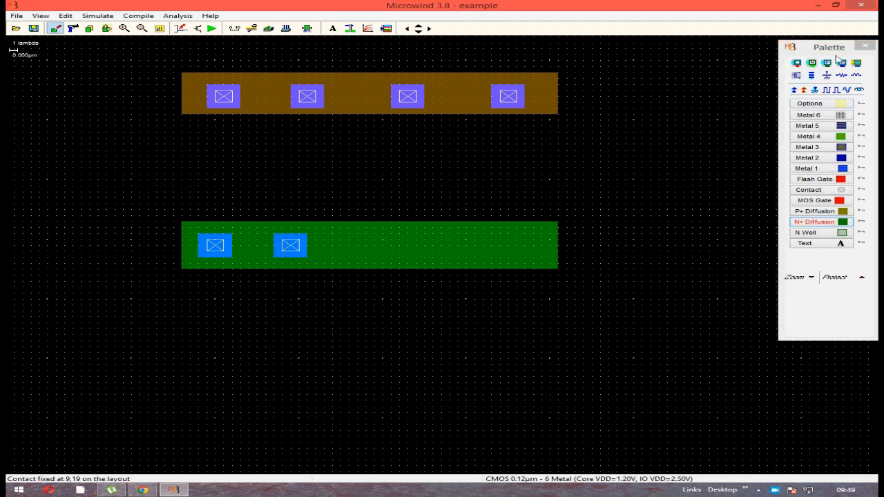
left_click(812, 63)
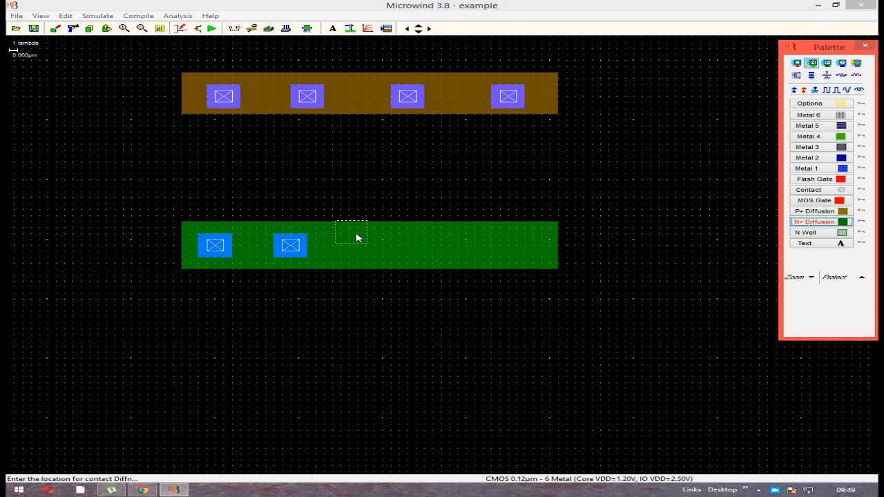
left_click(402, 248)
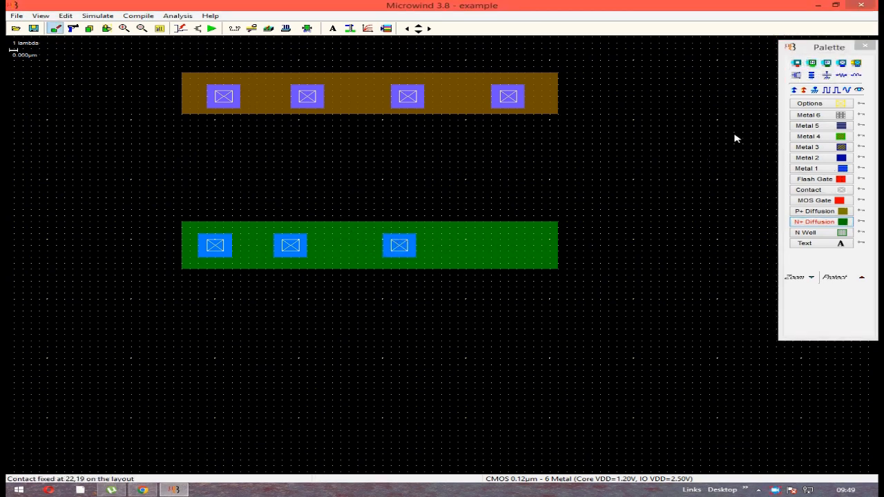
left_click(813, 64)
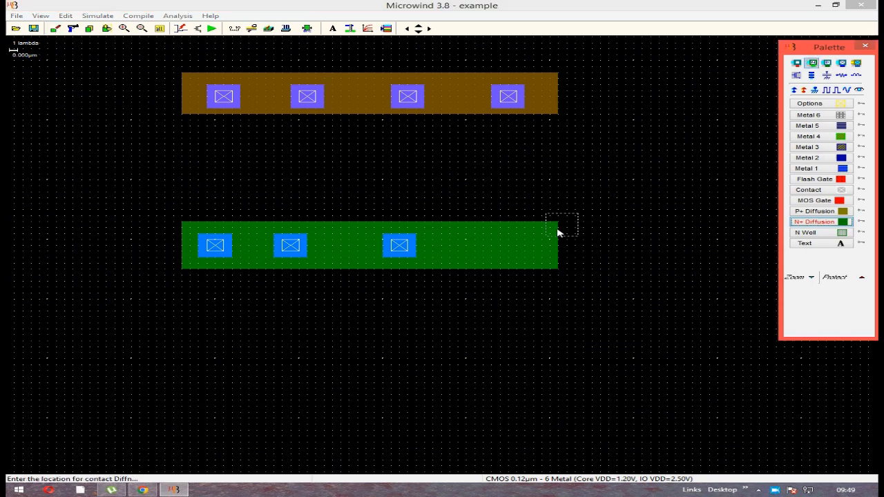
left_click(504, 250)
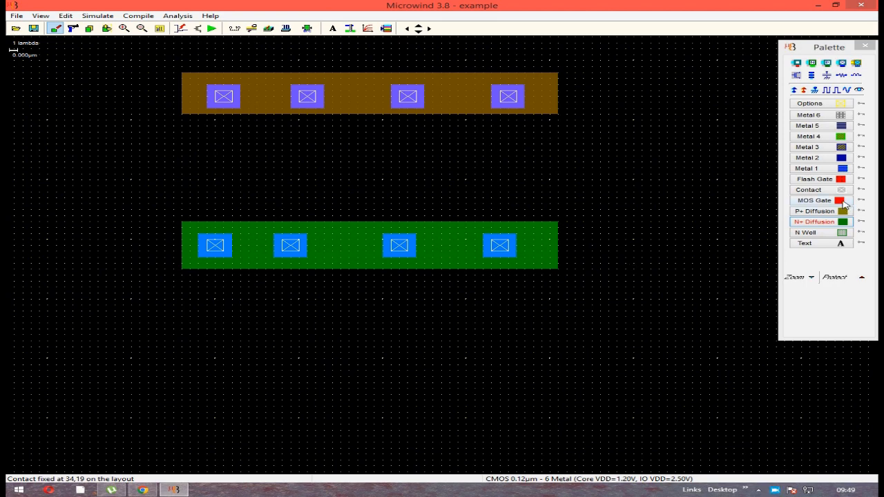
left_click(840, 201)
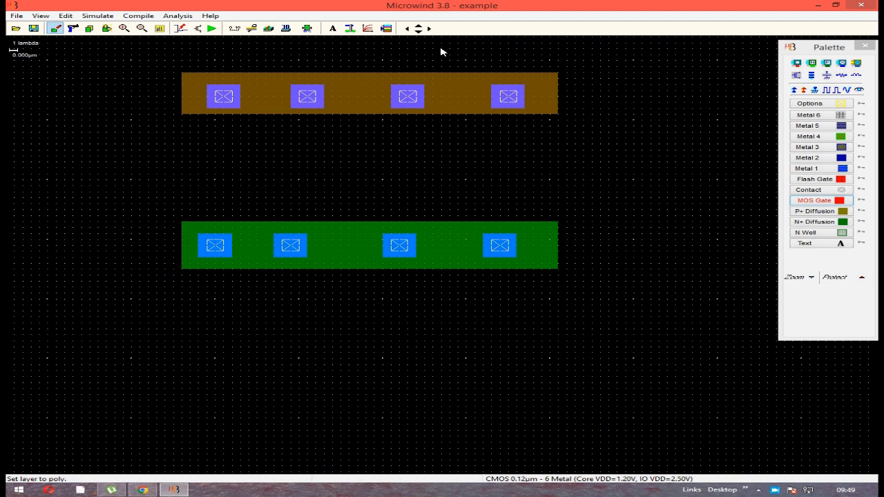
left_click_drag(442, 52, 455, 61)
left_click_drag(468, 141, 660, 133)
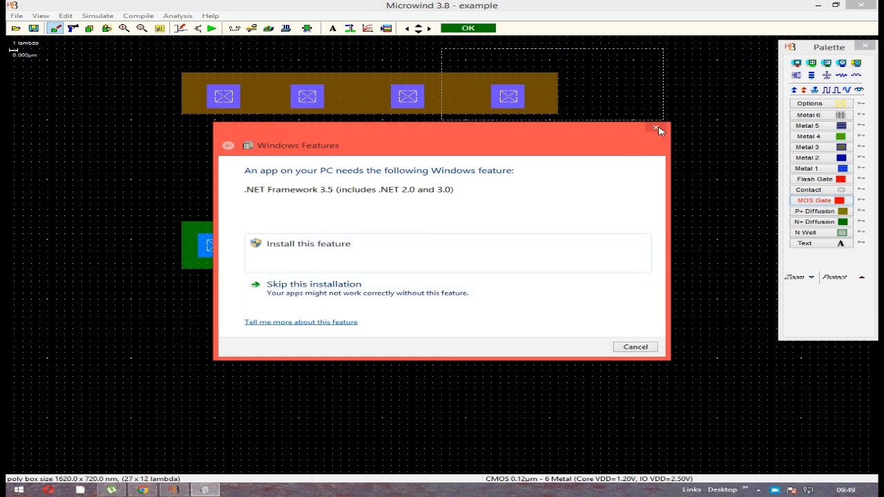
left_click(656, 129)
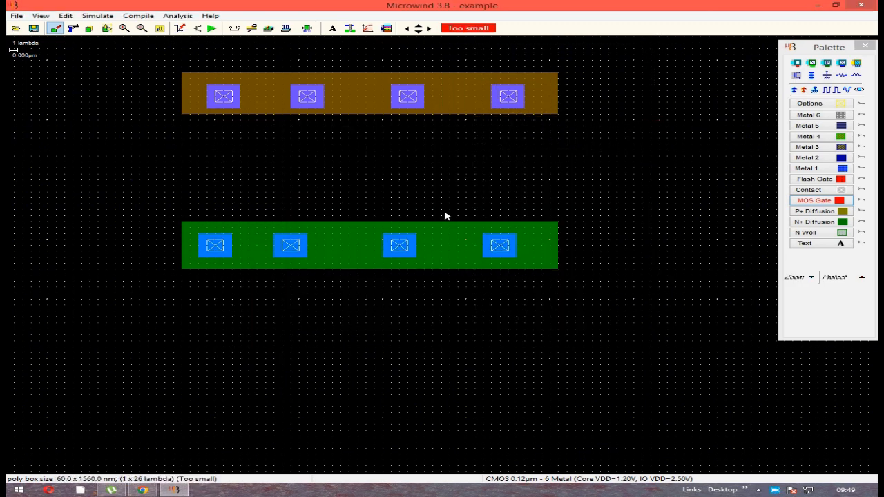
left_click_drag(456, 278, 461, 318)
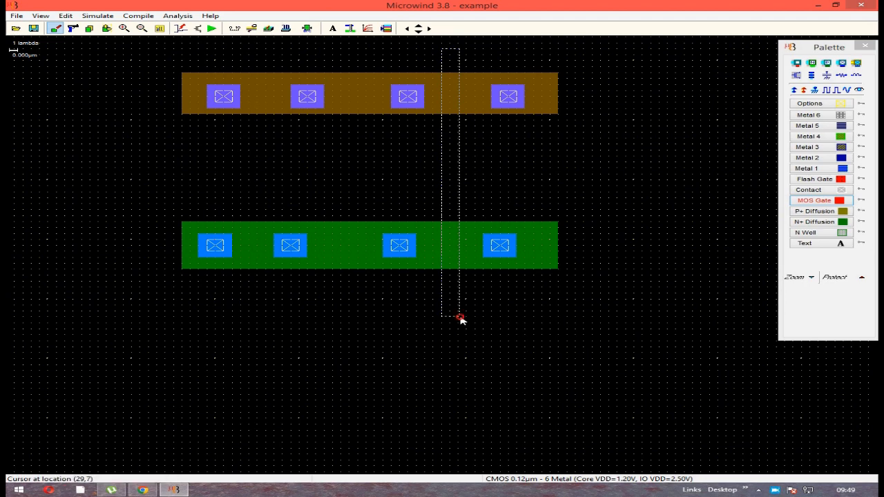
left_click(488, 278)
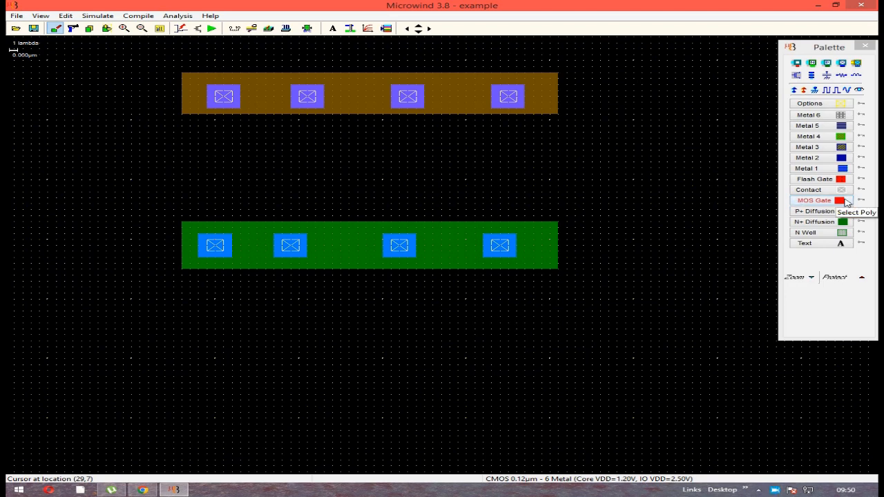
Draw three vertical polysilicon gates, each about 3 x 45 lambda, crossing both diffusion strips between neighbouring contacts
left_click(845, 201)
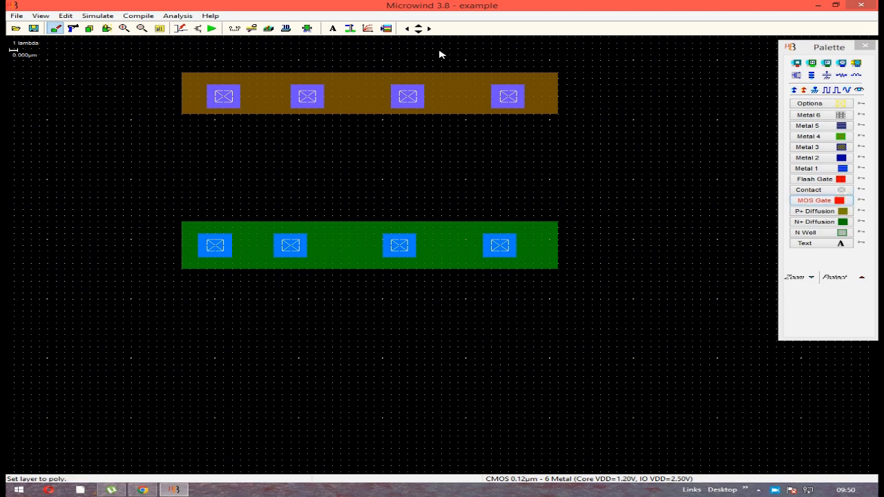
left_click_drag(443, 49, 466, 312)
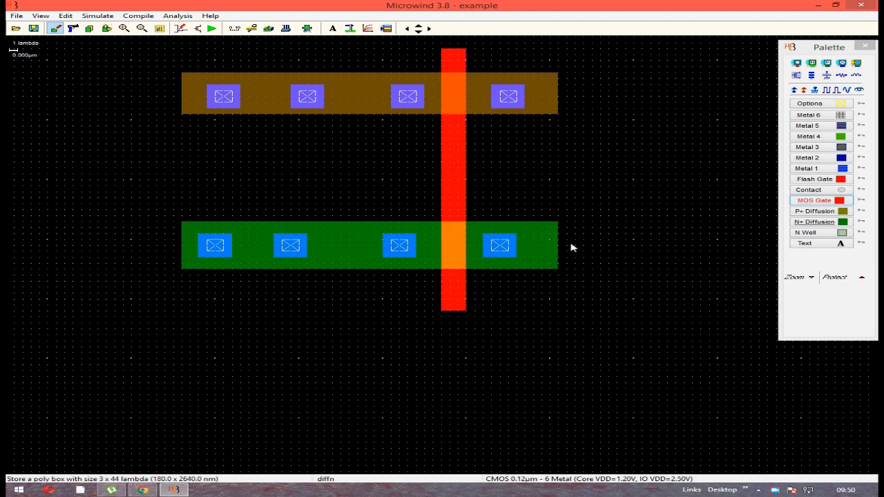
left_click(837, 202)
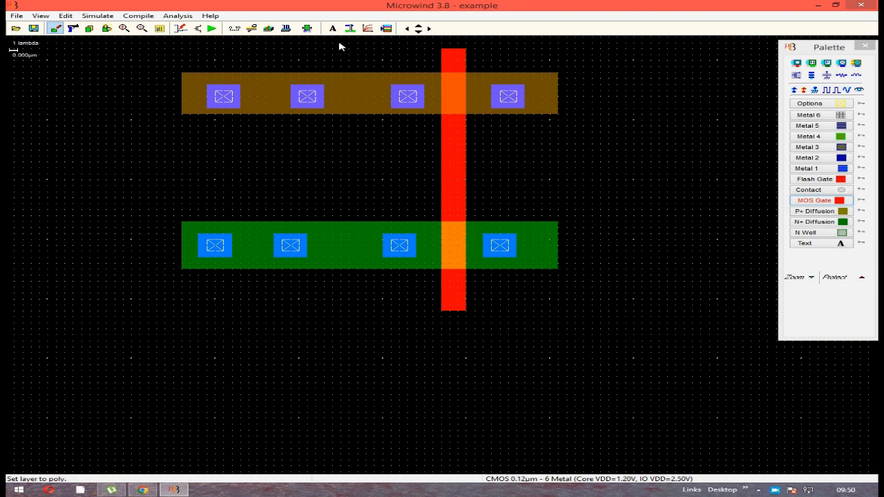
left_click_drag(333, 45, 358, 314)
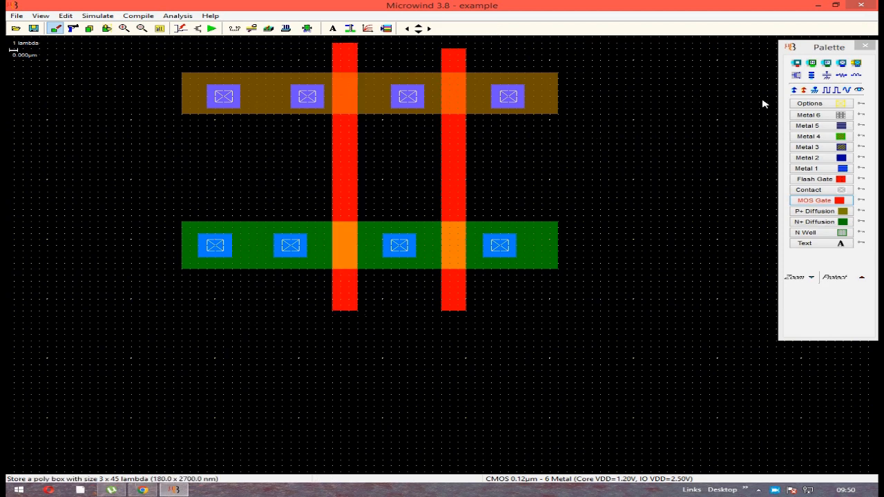
left_click(837, 200)
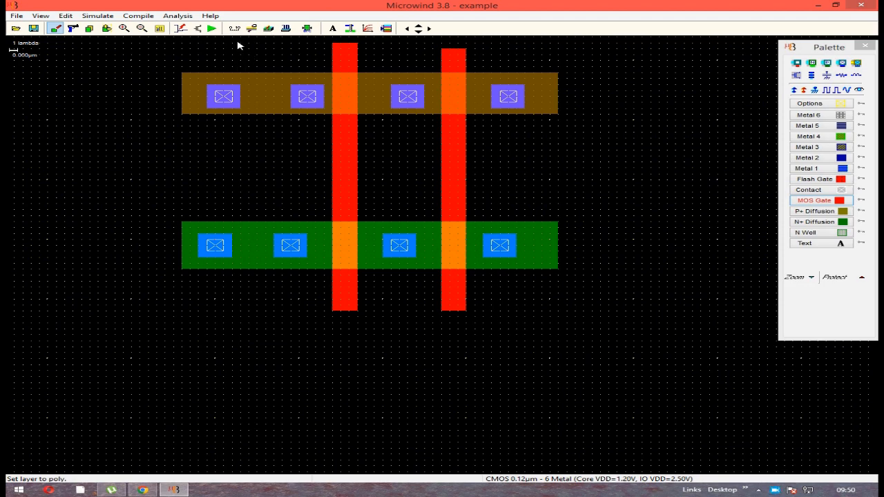
left_click_drag(240, 43, 266, 316)
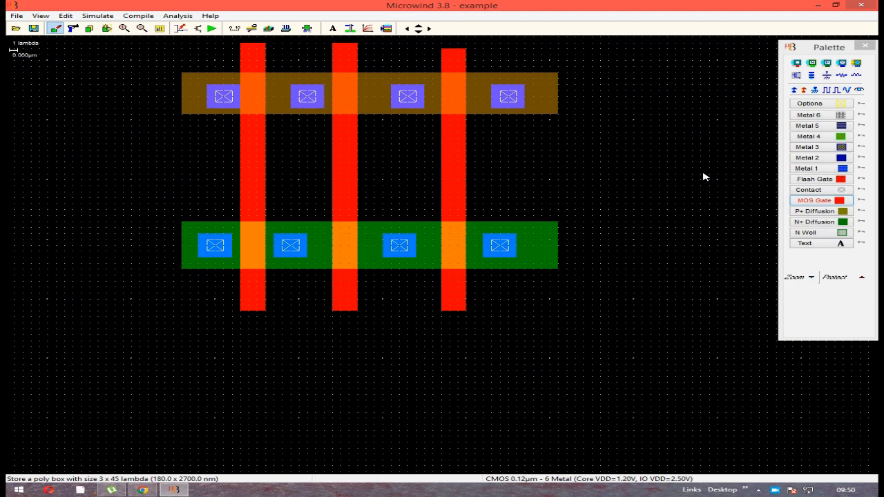
Connect the first and third N+ contacts with a U-shaped Metal 1 path below the strip, using a horizontal bar of about 27 x 3 lambda
left_click(844, 170)
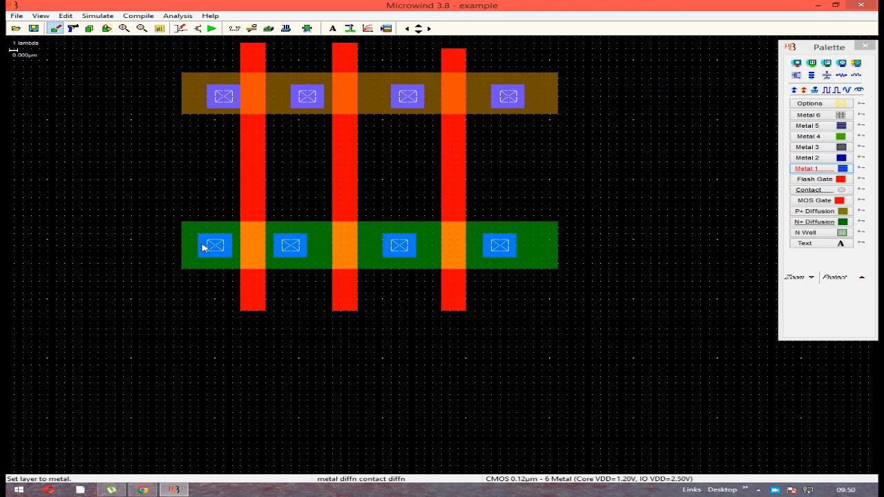
left_click_drag(198, 236, 427, 358)
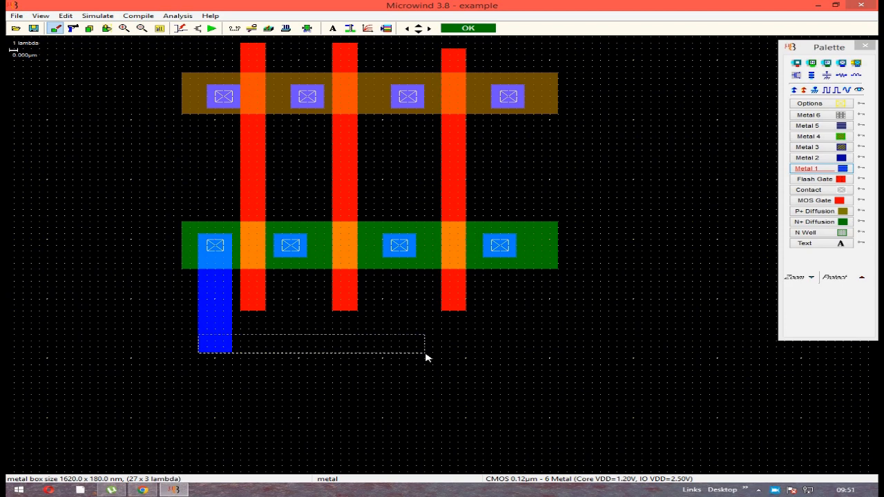
left_click_drag(426, 358, 425, 353)
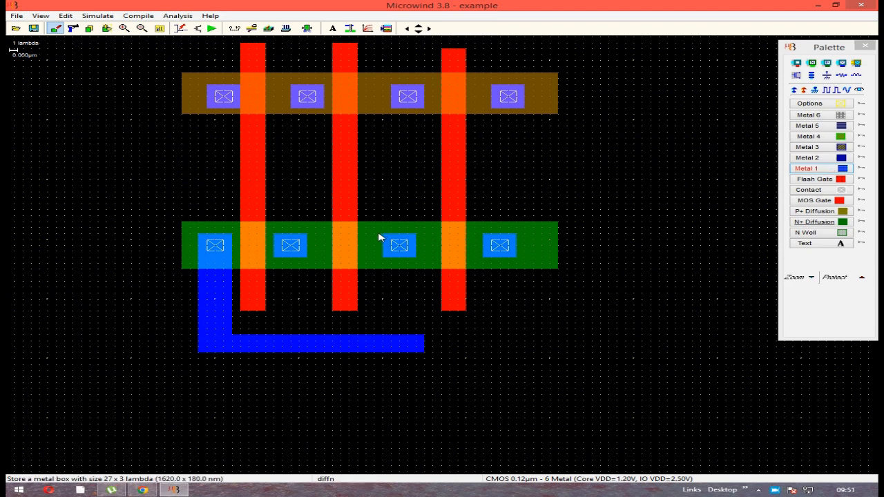
left_click_drag(376, 236, 426, 360)
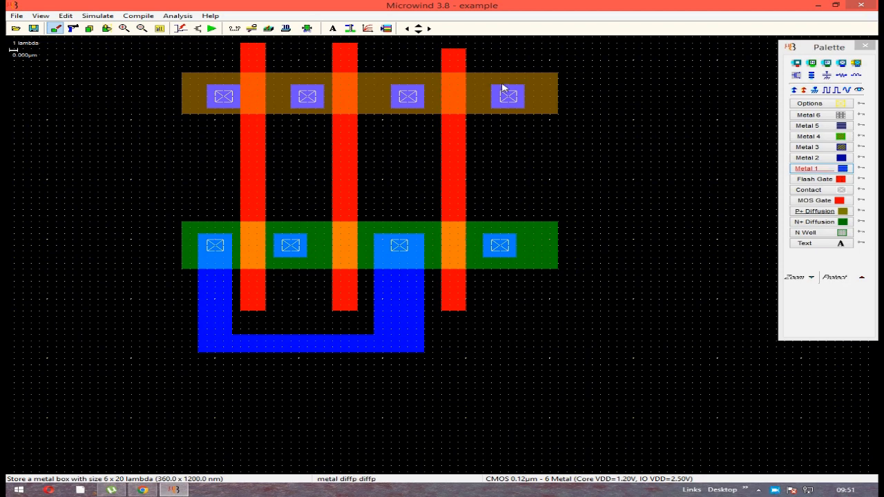
Join the fourth P+ and N+ contacts with a Metal 1 box of about 7 x 30 lambda, and link the second N+ contact to it
left_click_drag(533, 86, 480, 265)
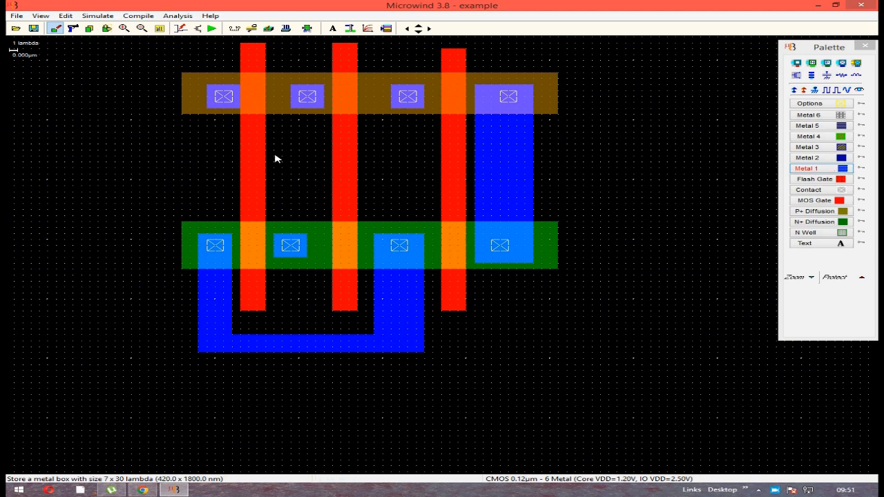
left_click_drag(273, 147, 310, 261)
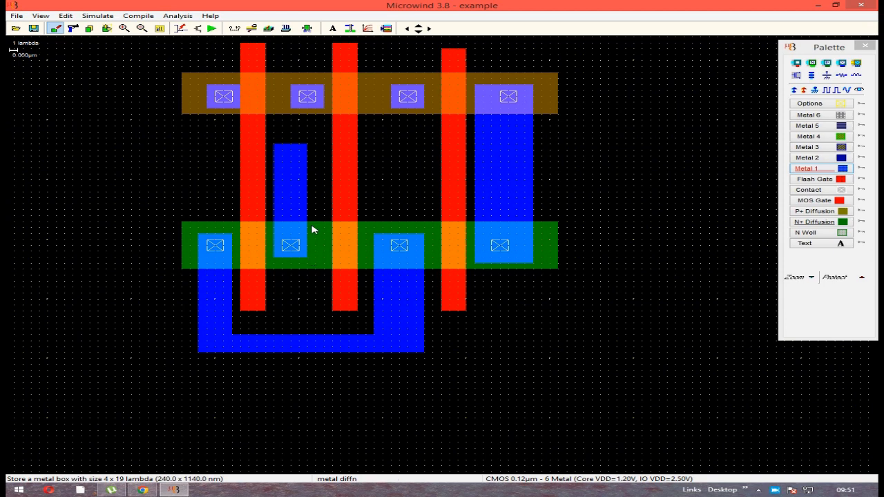
left_click_drag(275, 147, 492, 166)
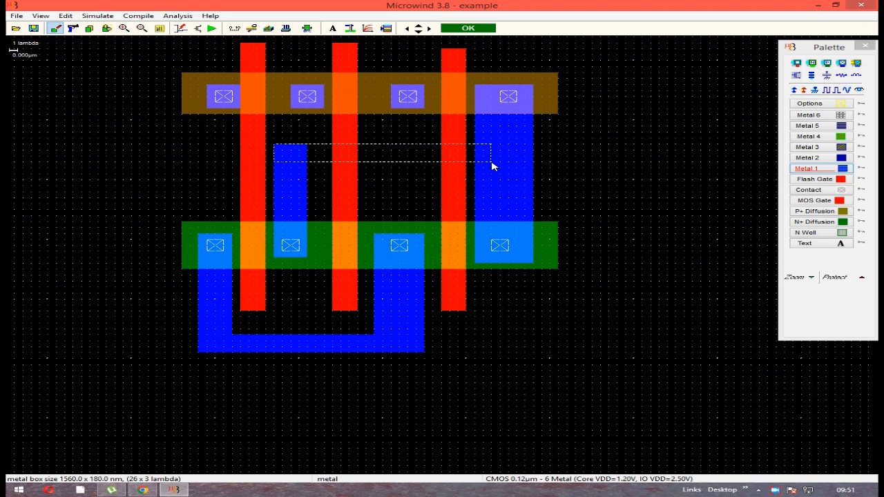
left_click_drag(492, 167, 493, 167)
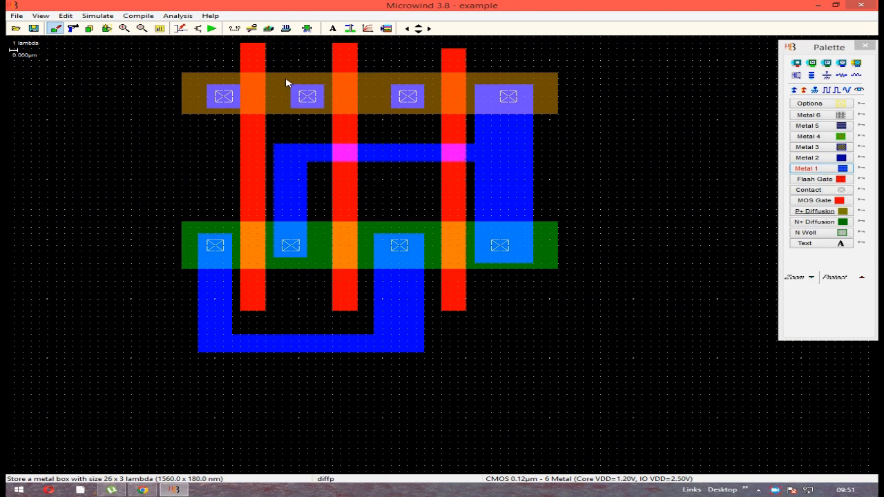
Add Metal 1 stubs about 9 lambda long on the first three P+ contacts, and attach a Vdd supply to the first contact
left_click_drag(291, 80, 323, 133)
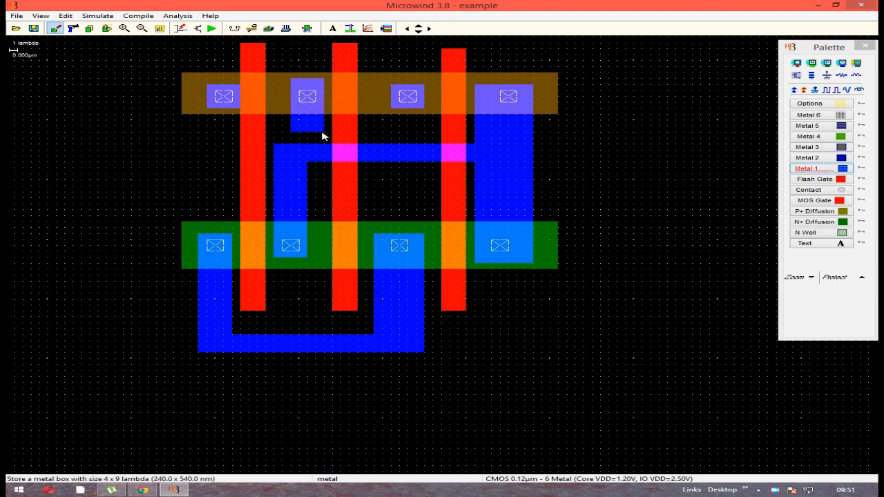
left_click_drag(199, 38, 240, 113)
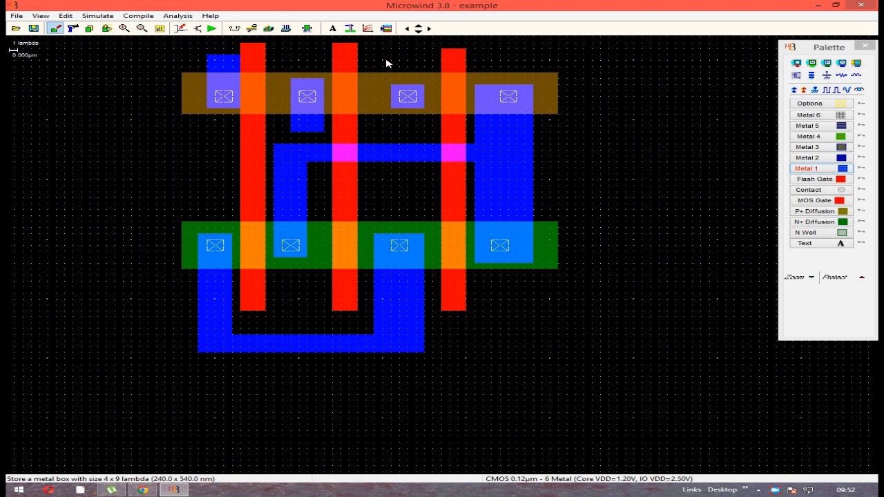
left_click_drag(385, 61, 428, 116)
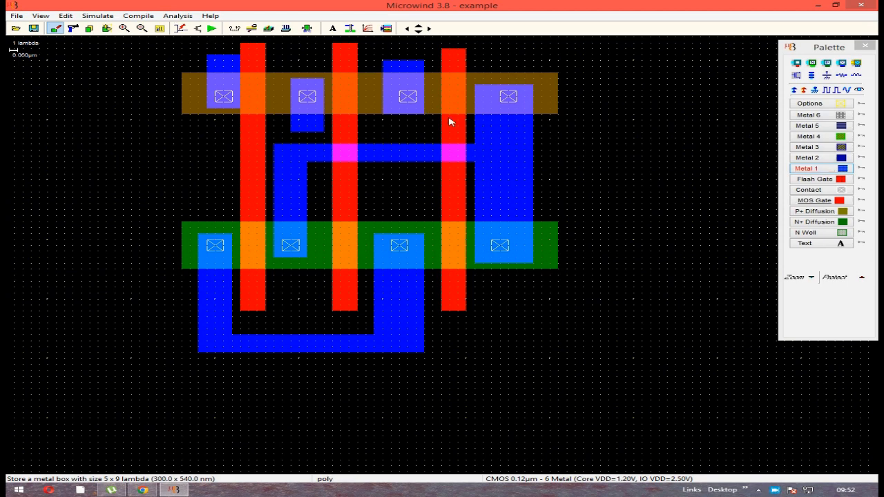
left_click(796, 91)
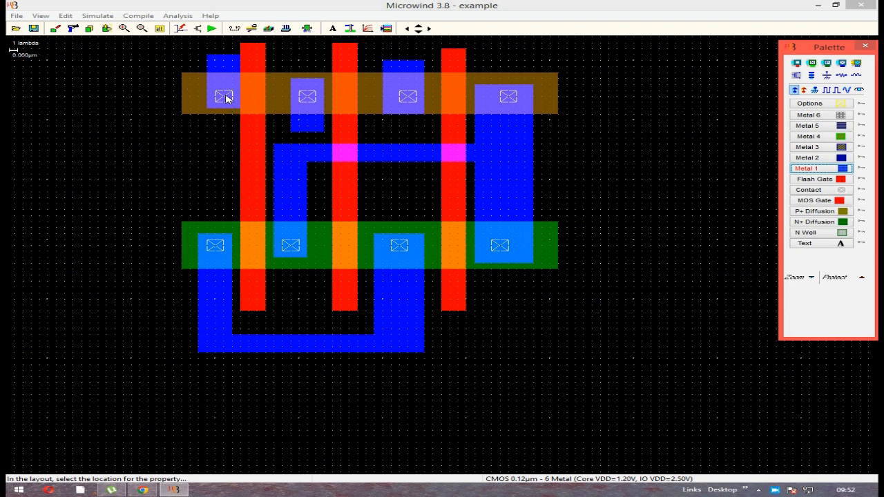
left_click(226, 97)
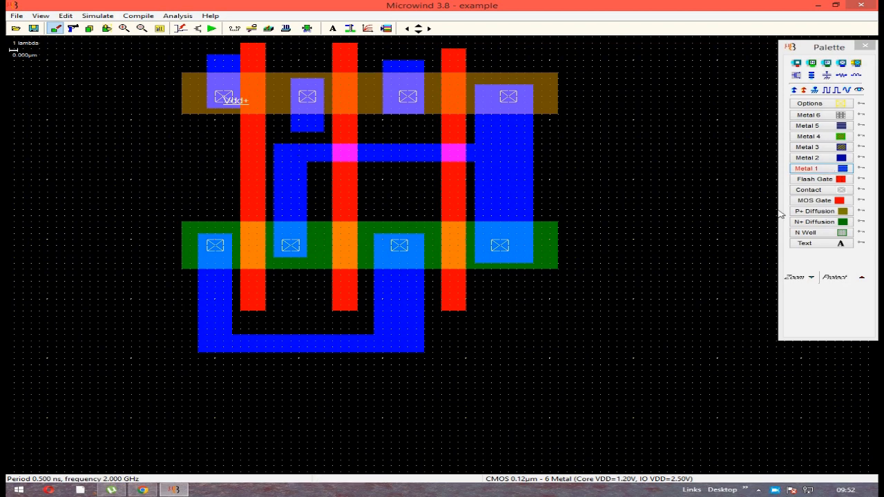
Enclose the P+ diffusion in an N well box of about 52 x 22 lambda and attach a Vdd supply to the well
left_click(842, 234)
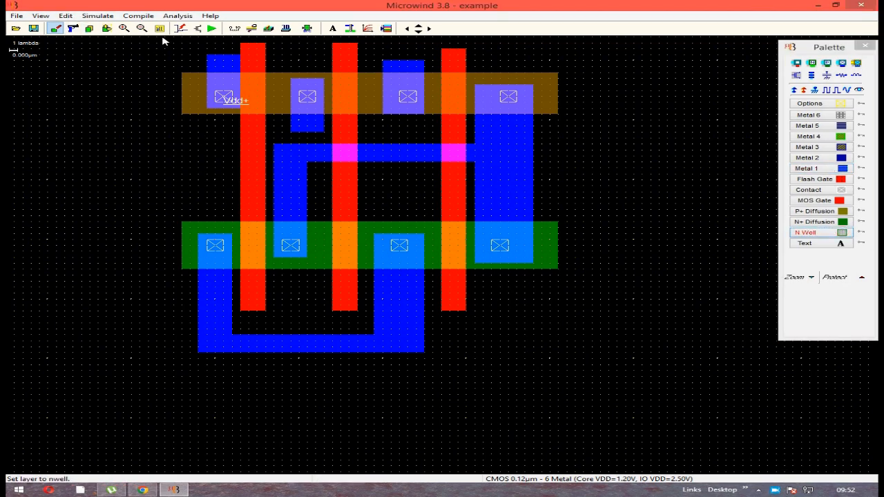
left_click_drag(156, 41, 590, 172)
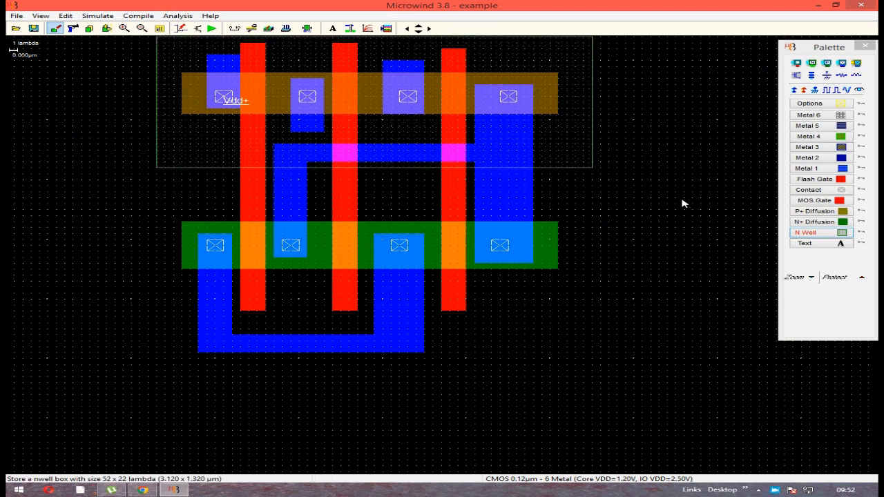
left_click(794, 91)
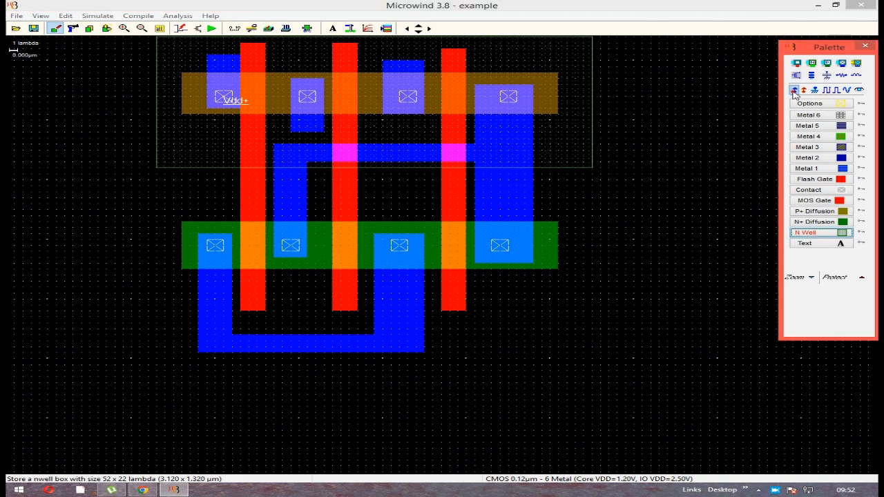
left_click(184, 57)
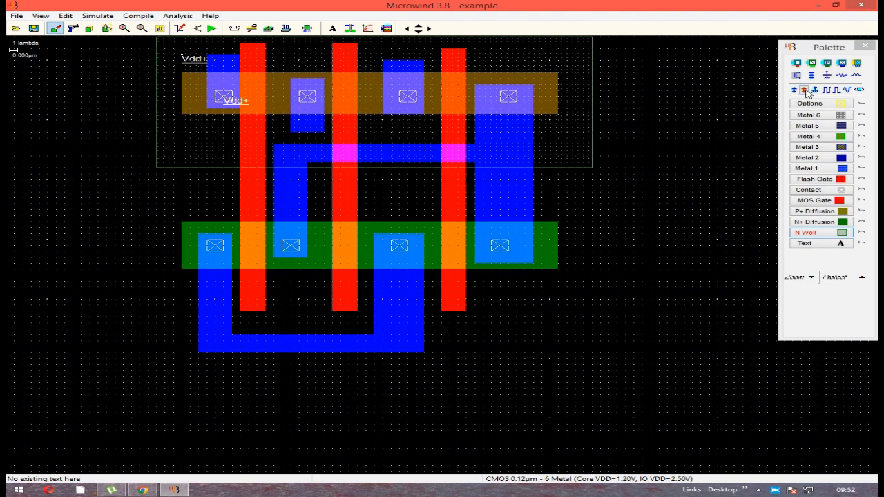
Assign a clock labelled A to the first polysilicon gate
left_click(829, 90)
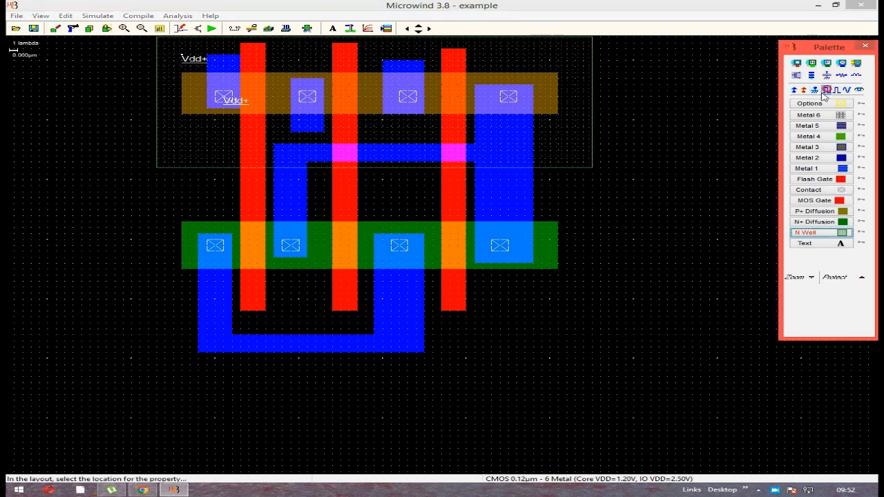
left_click(253, 189)
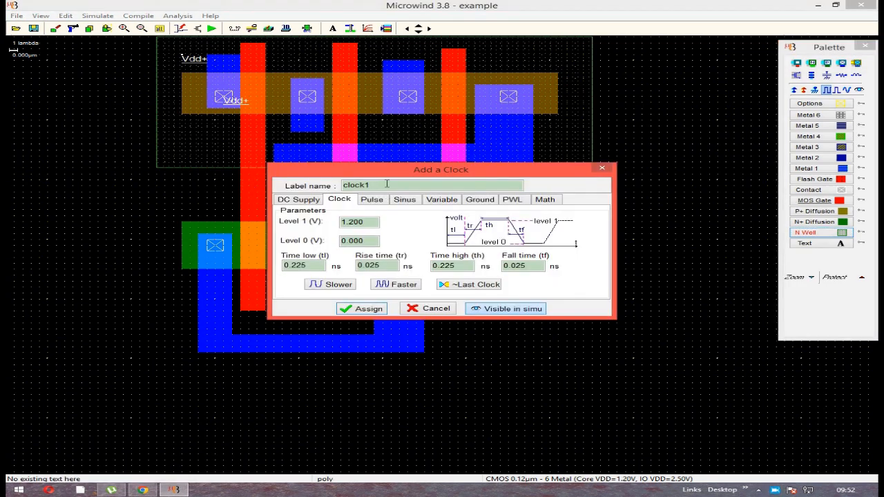
left_click(387, 184)
key("BackSpace")
key("BackSpace")
key("BackSpace")
key("BackSpace")
key("BackSpace")
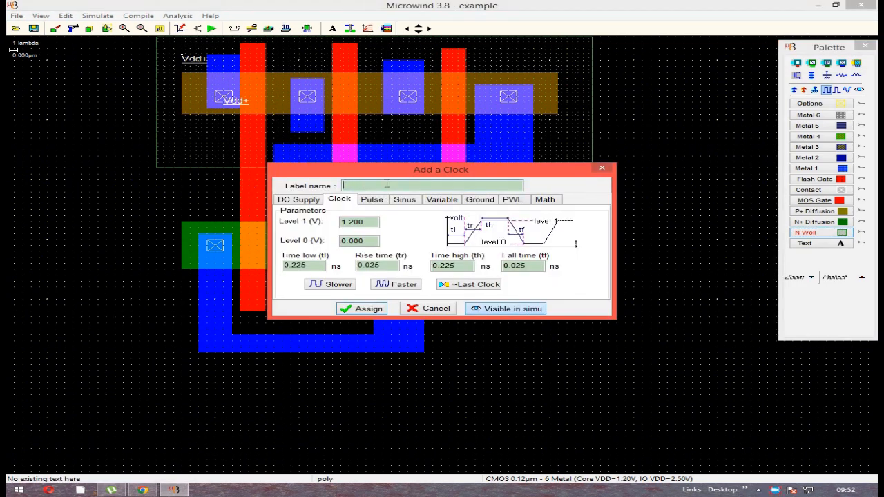
type("A")
left_click(377, 310)
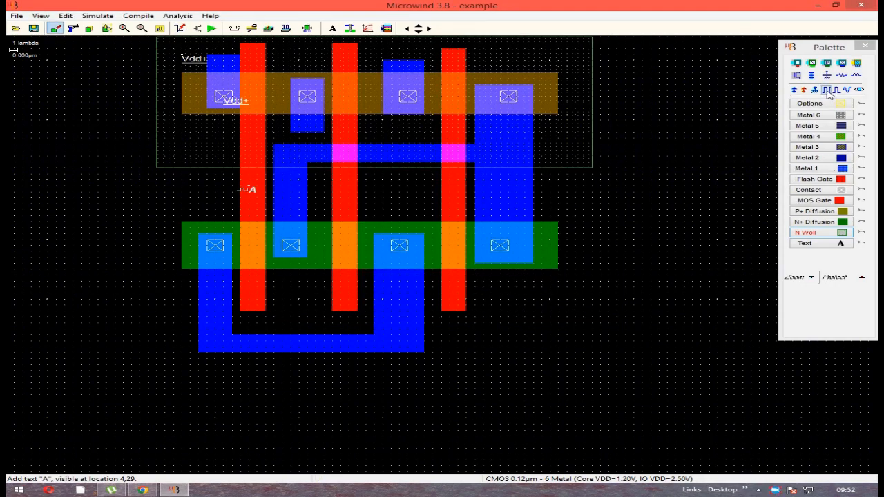
Assign a clock labelled B to the second polysilicon gate
left_click(830, 95)
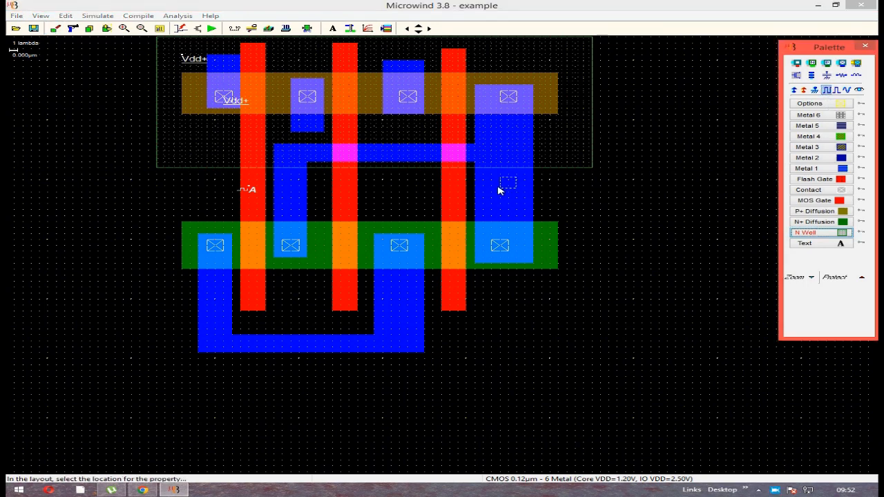
left_click(346, 189)
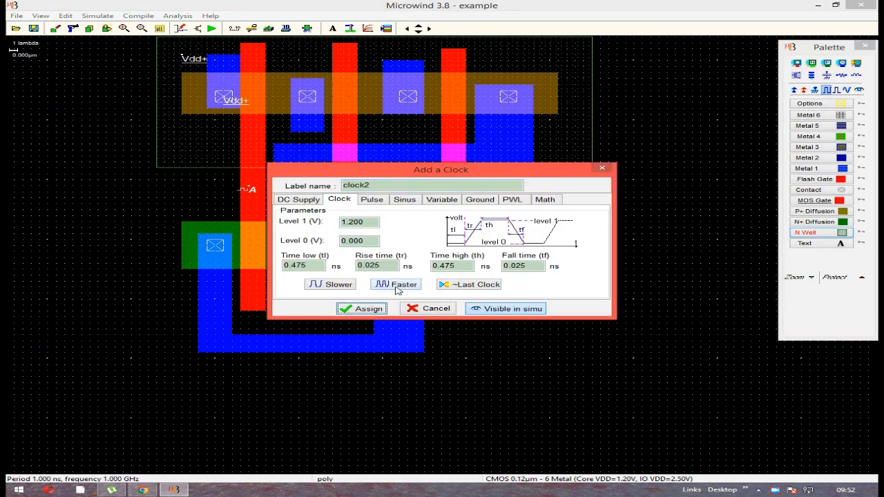
left_click(397, 185)
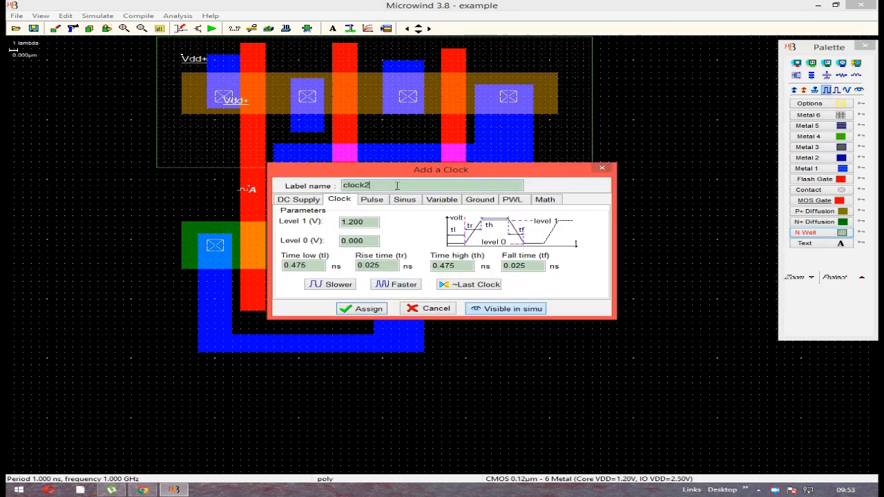
key("BackSpace")
key("BackSpace")
key("BackSpace")
key("BackSpace")
key("BackSpace")
key("BackSpace")
left_click(351, 309)
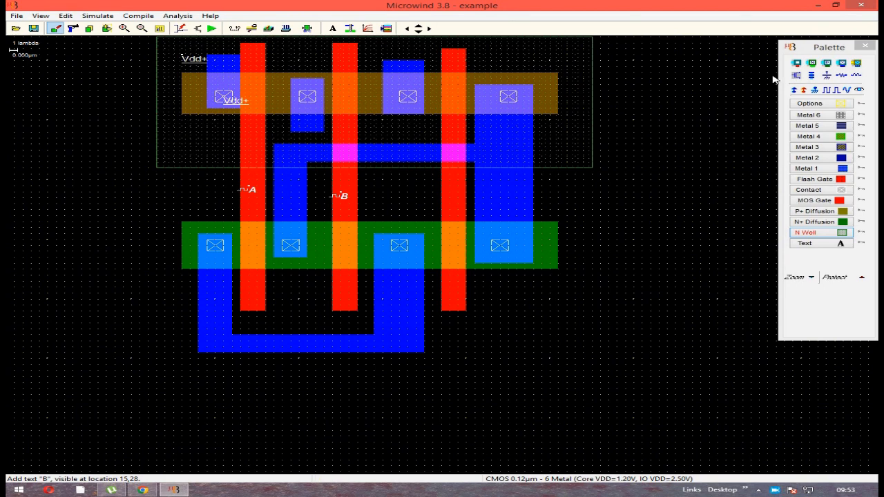
Assign a clock labelled C to the third polysilicon gate
left_click(829, 91)
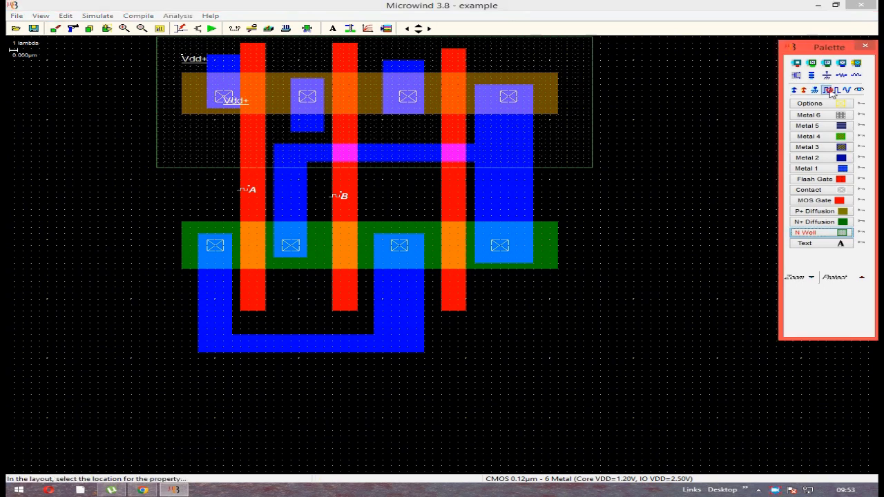
left_click(452, 196)
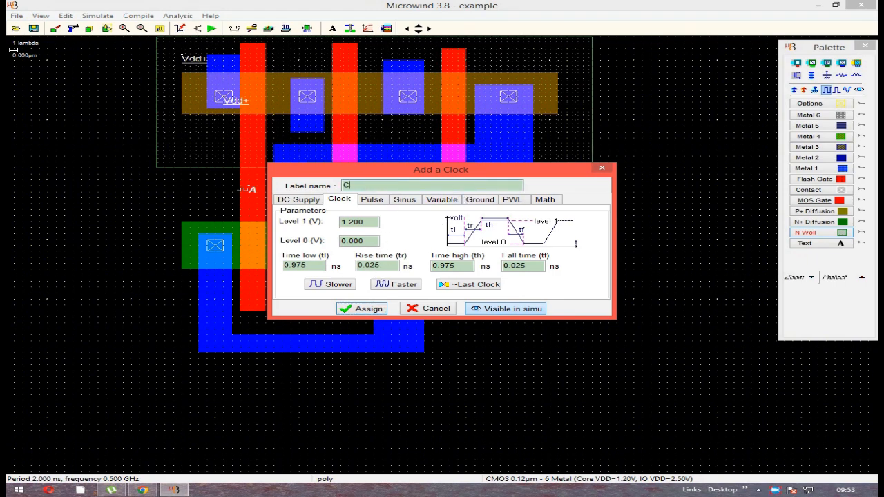
left_click(360, 310)
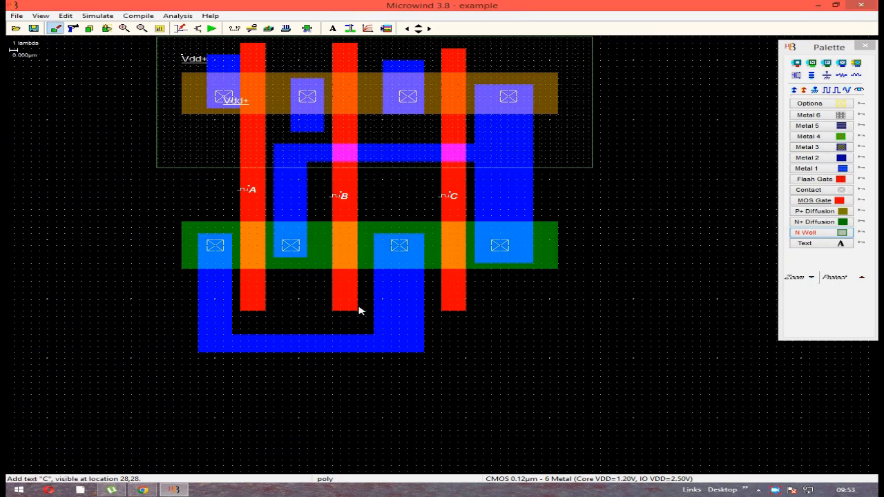
Add a visible output node labelled Y on the wide output Metal 1 box, and attach a Vss ground to the lower Metal 1 connection
left_click(859, 90)
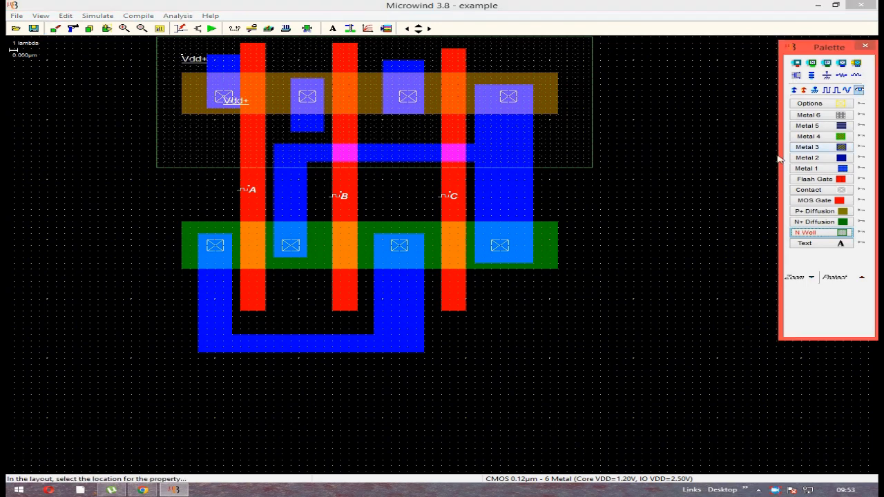
left_click(503, 196)
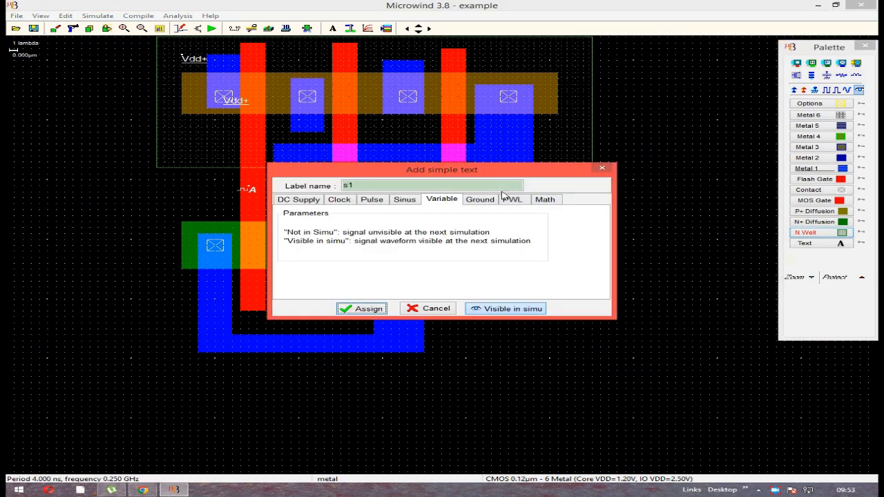
left_click(365, 187)
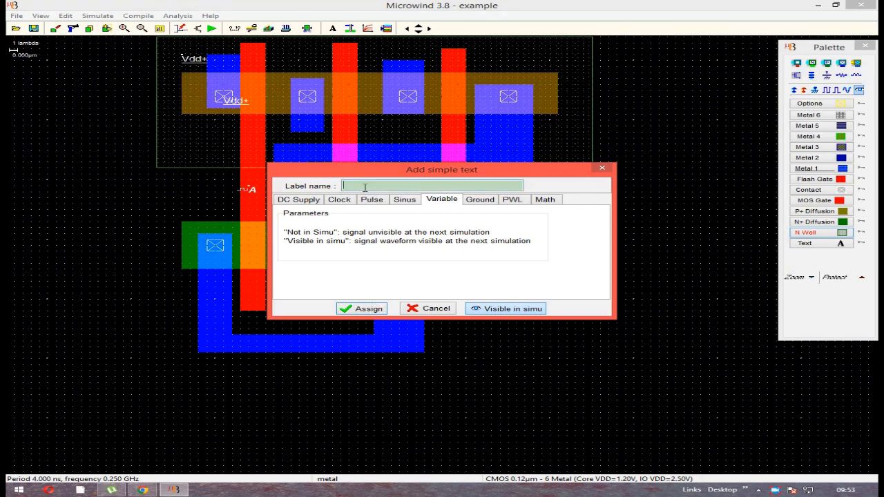
type("Y")
left_click(369, 308)
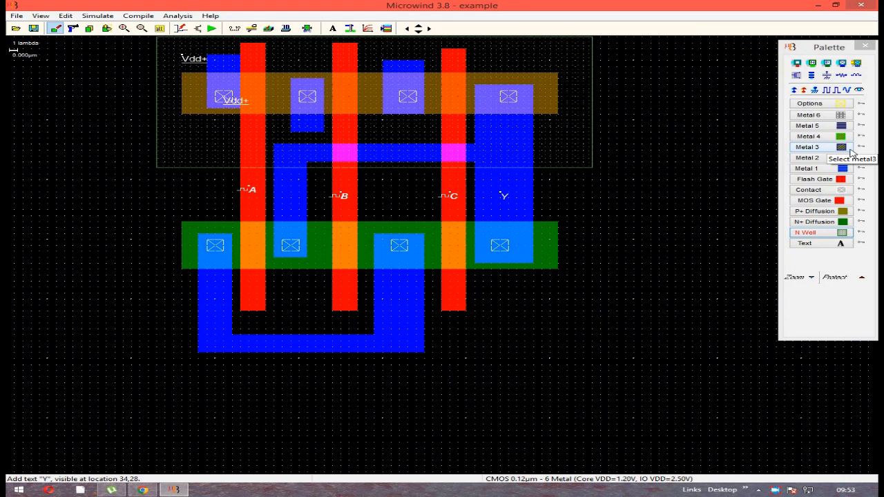
left_click(815, 91)
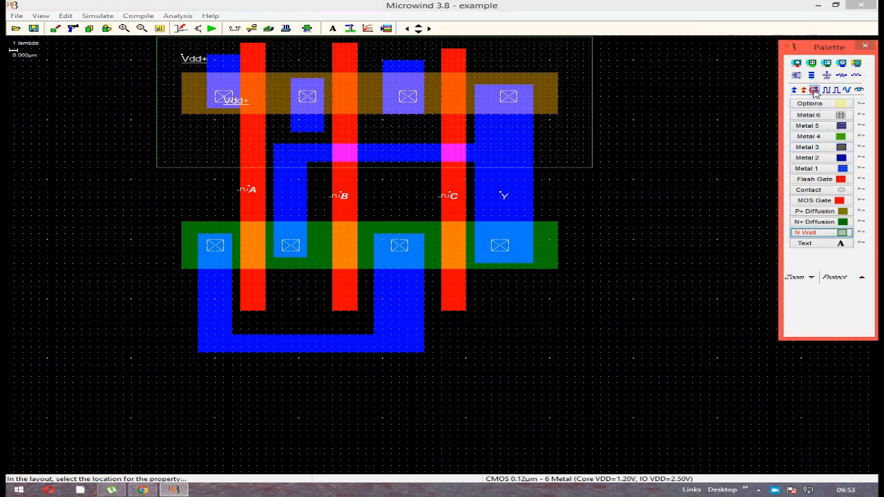
left_click(395, 339)
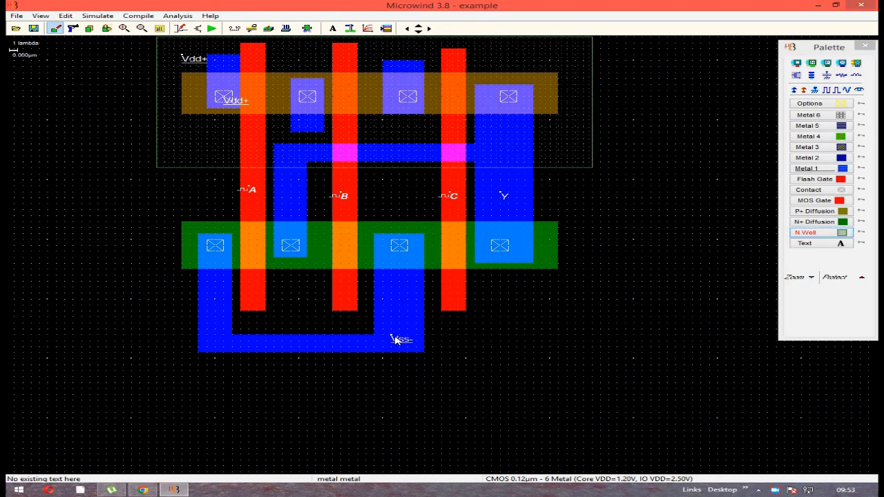
Run the analog simulation and examine the voltage-time, voltages and currents, voltage-voltage, frequency-time and eye diagram views
left_click(211, 28)
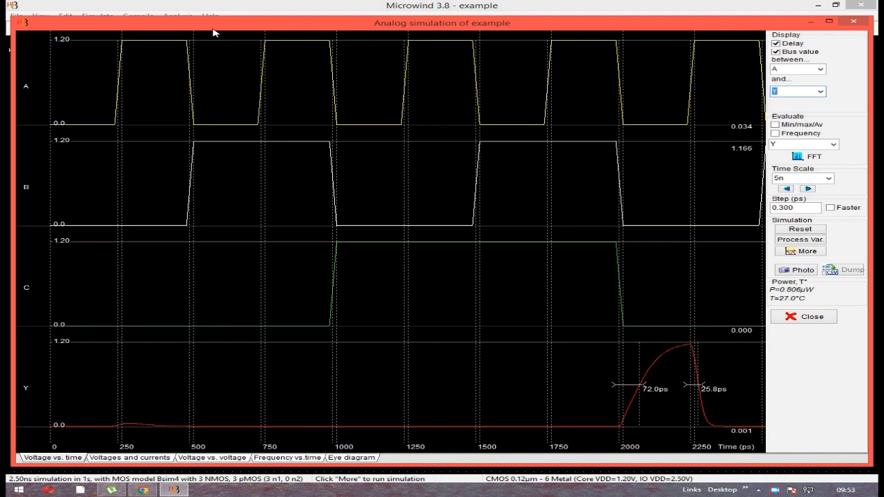
left_click(60, 460)
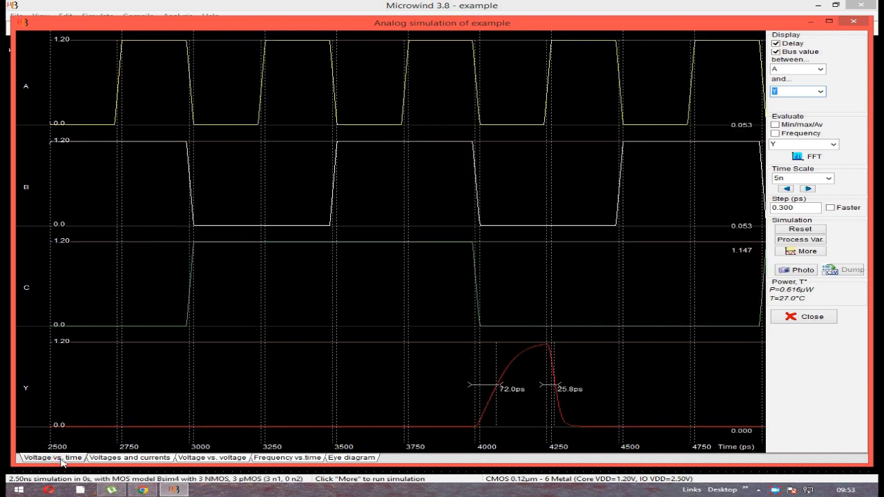
left_click(107, 460)
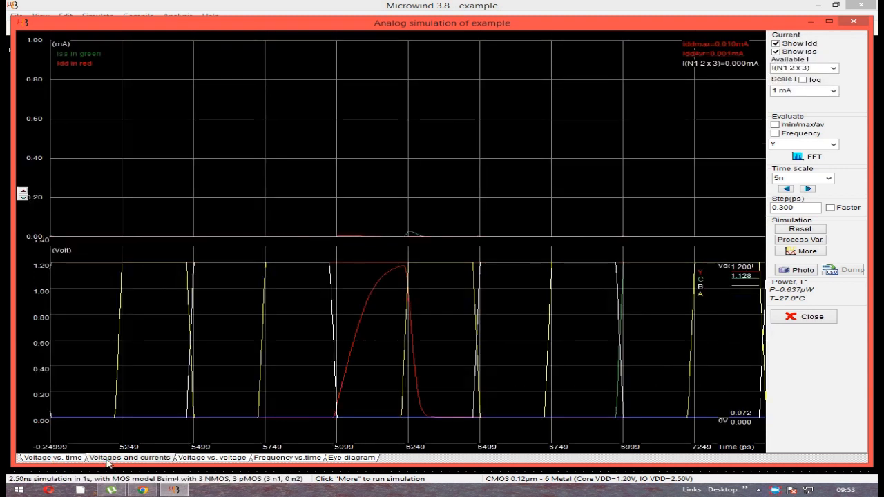
left_click(207, 459)
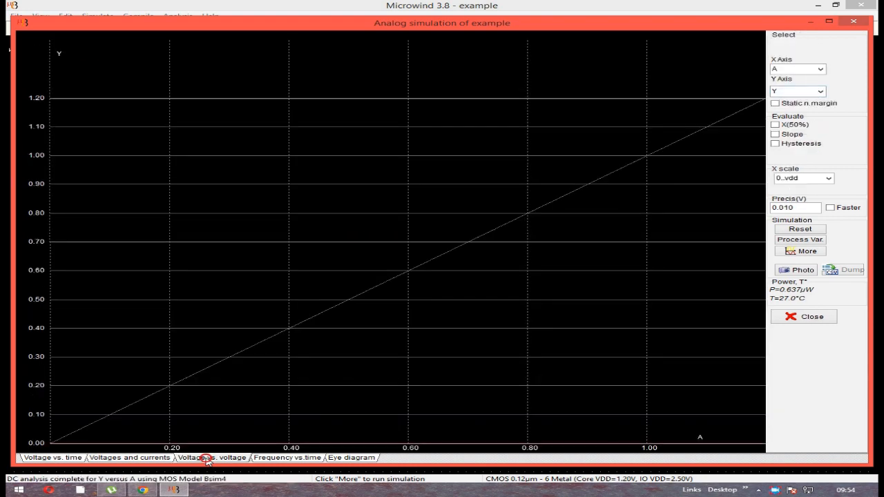
left_click(301, 460)
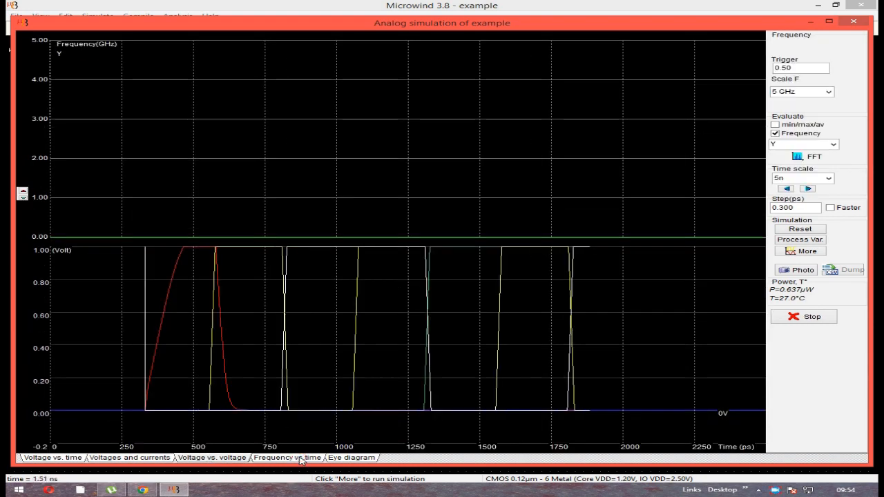
left_click(362, 460)
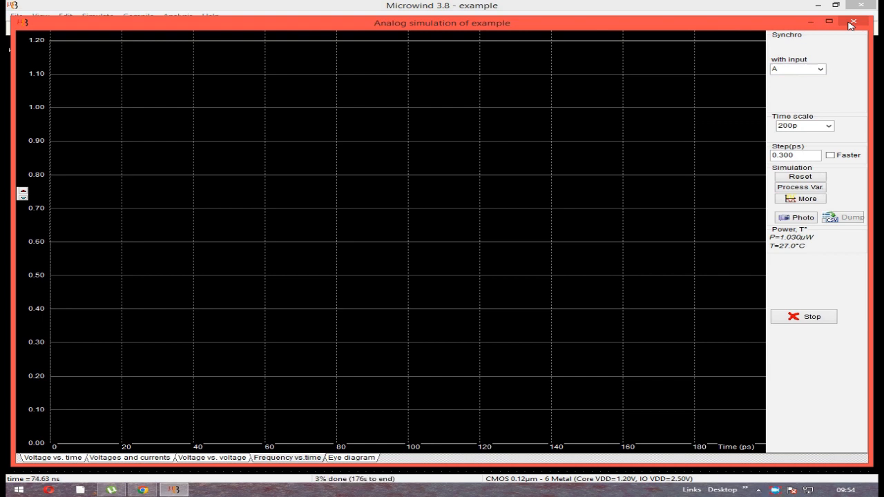
Examine the voltage versus time waveforms of A, B, C and Y at time scales of 10n, 20n and 100n, and close the simulation
left_click(36, 460)
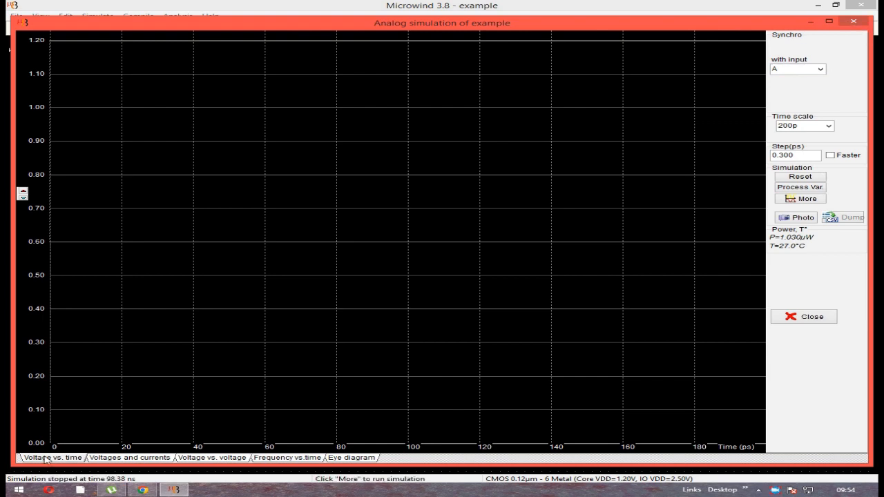
left_click(829, 179)
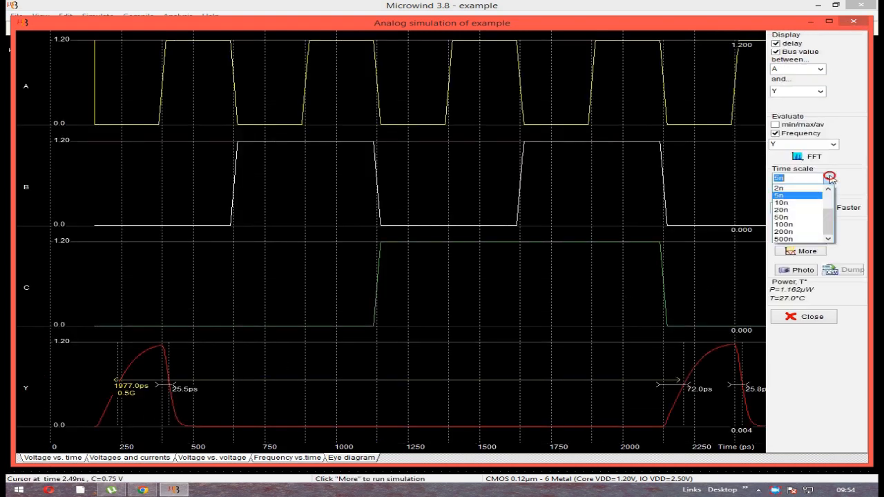
left_click(820, 205)
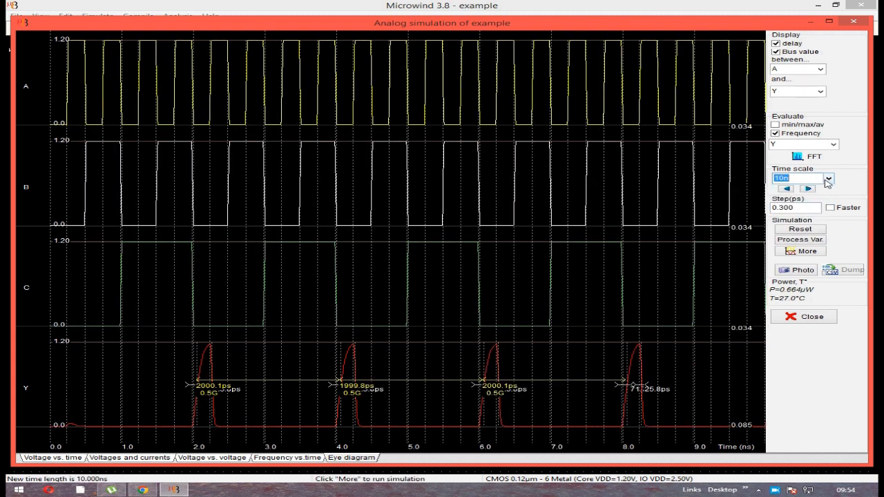
left_click(829, 179)
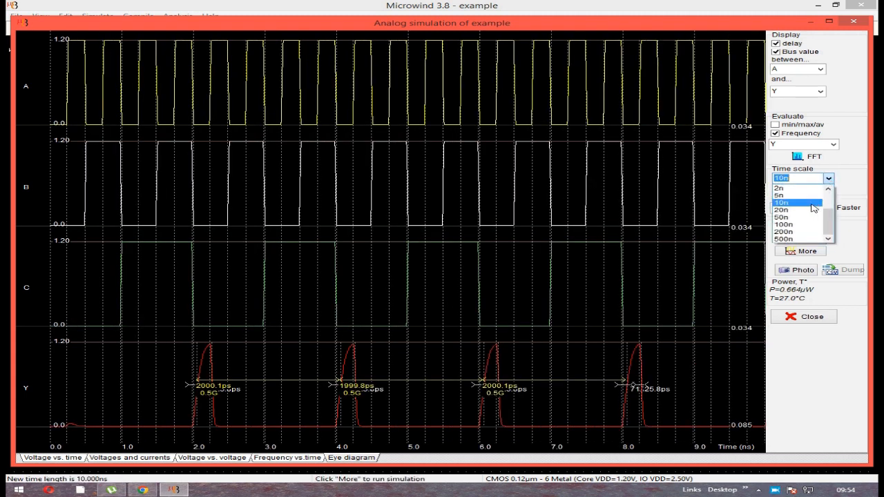
left_click(810, 213)
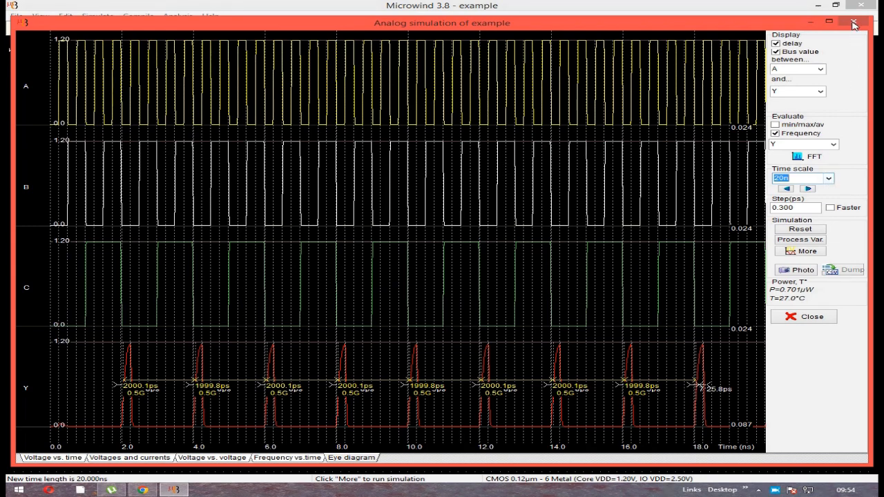
left_click(829, 178)
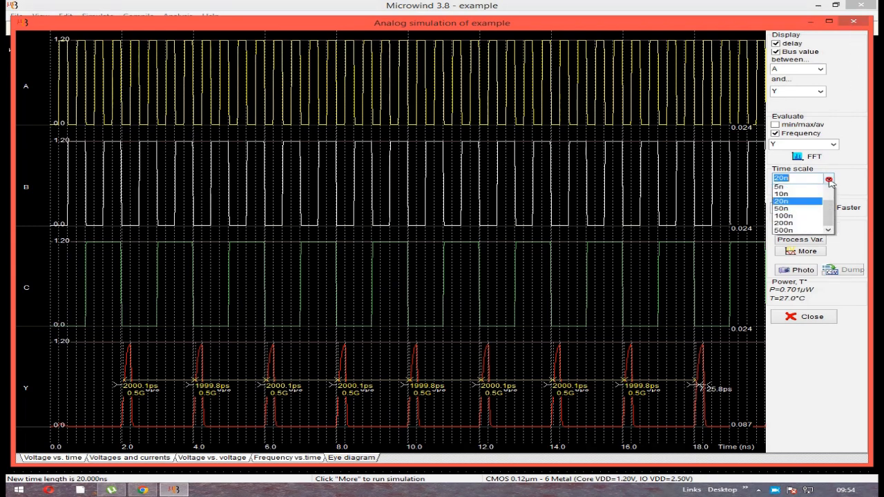
left_click(799, 226)
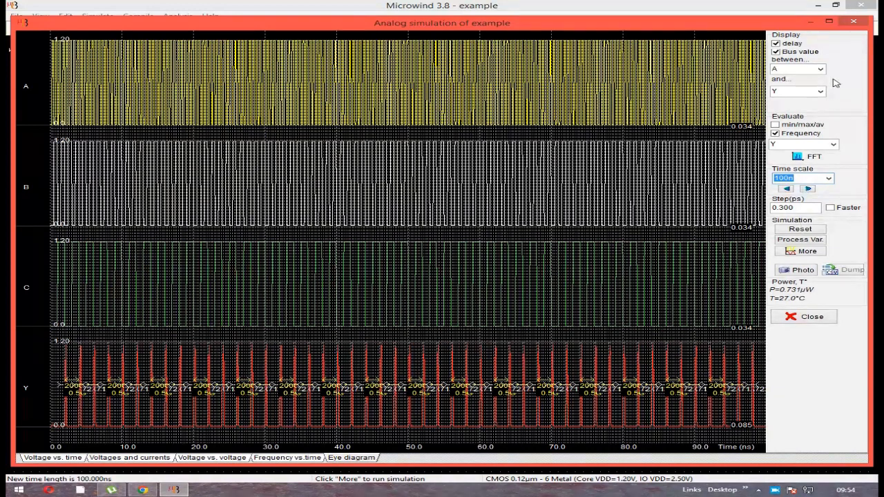
left_click(853, 21)
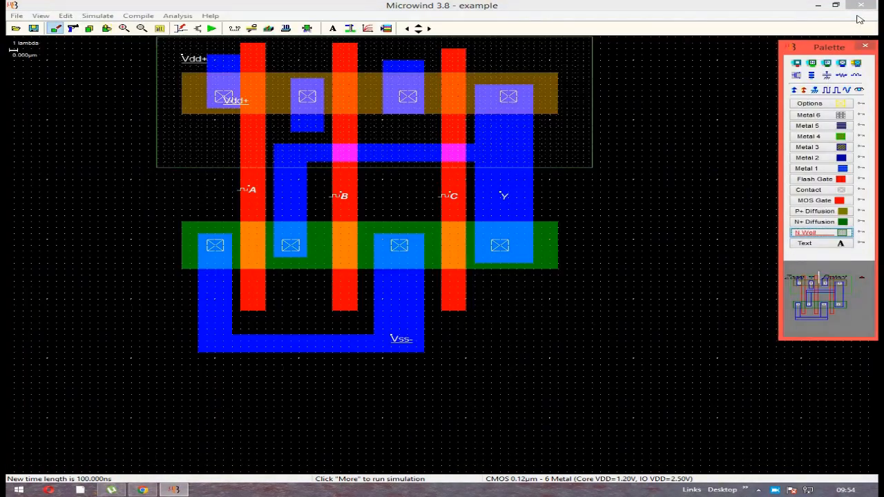
Examine the layout's fabrication process steps in a maximized 3D process view, from initial substrate through end of process, and close the view
left_click(270, 28)
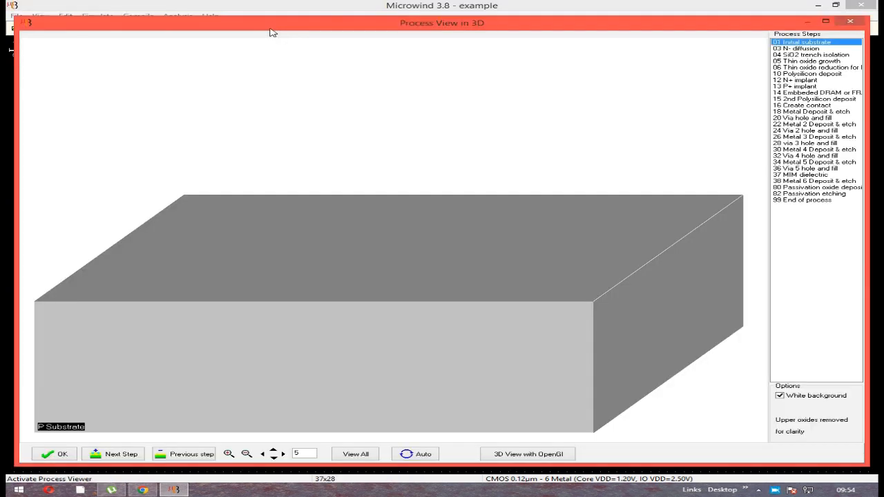
left_click(826, 22)
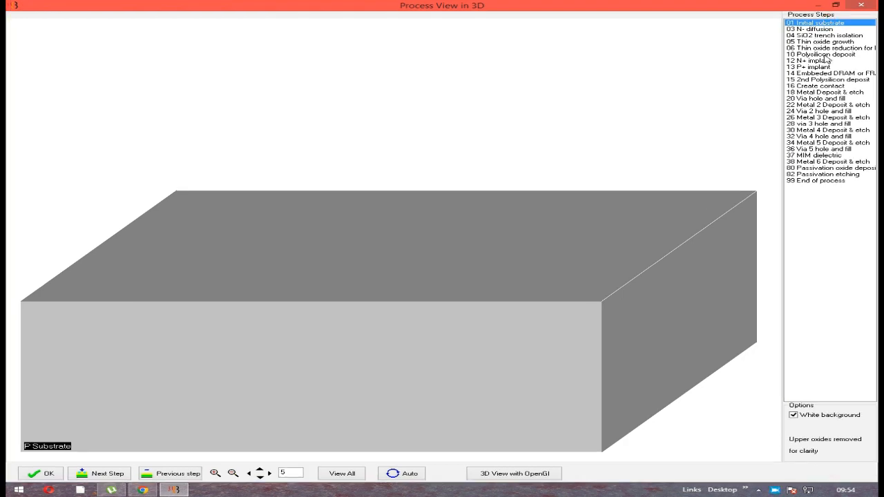
key("Down")
key("Down")
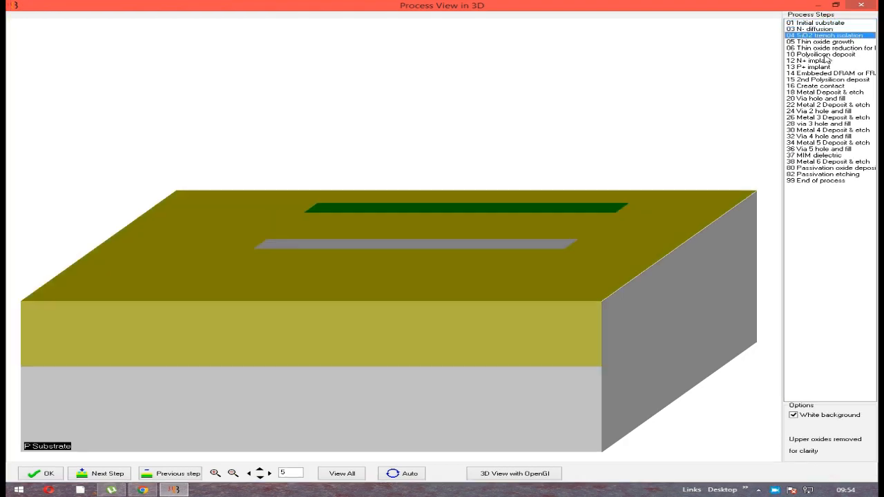
key("Down")
key("Down")
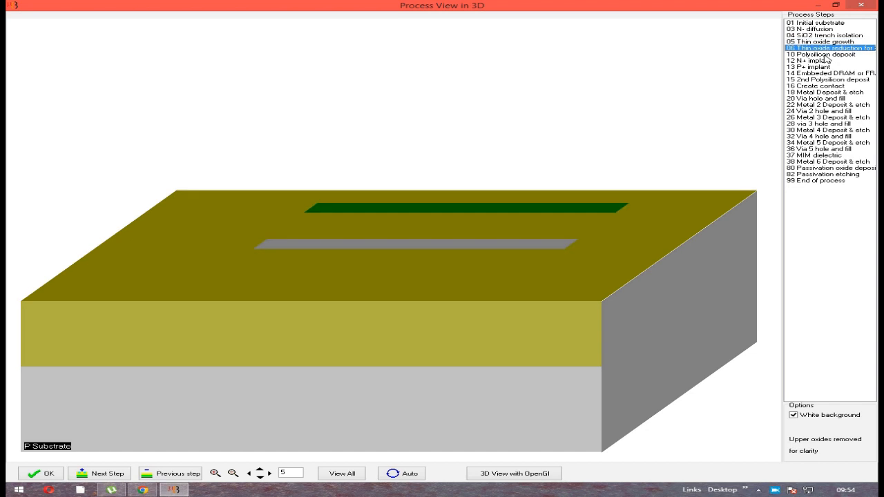
key("Down")
key("Down")
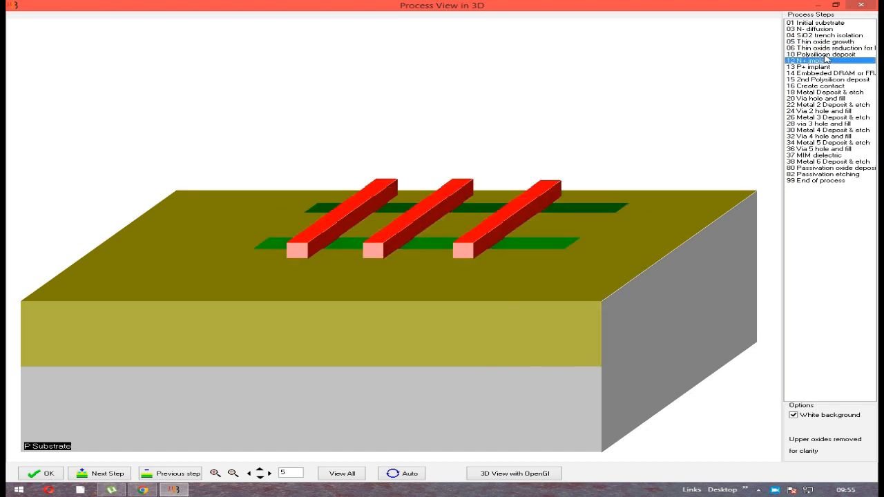
key("Down")
key("Down")
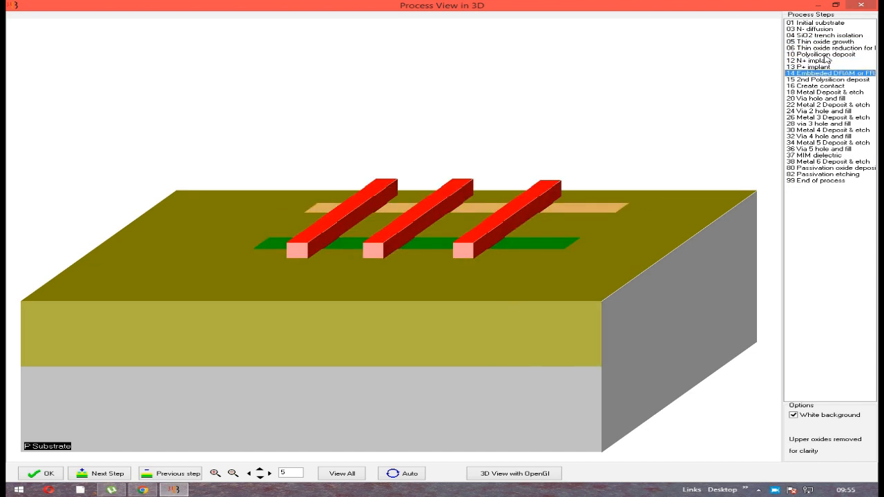
key("Down")
key("Down")
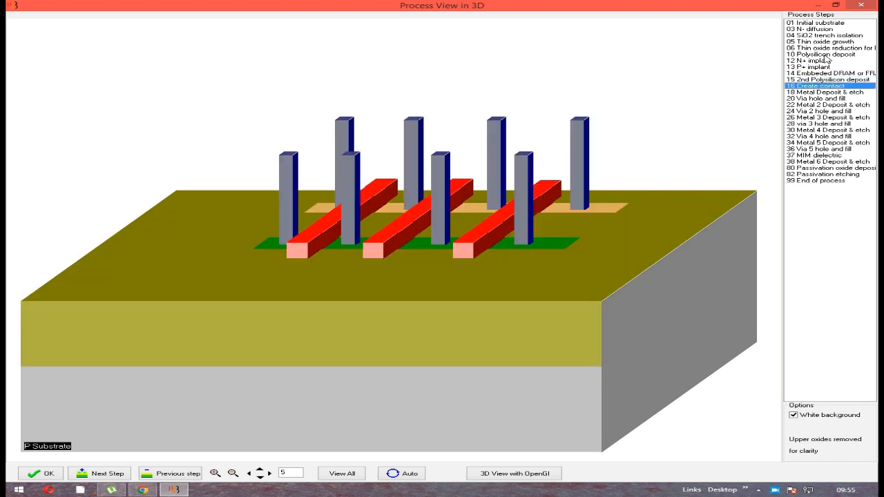
key("Down")
key("Down")
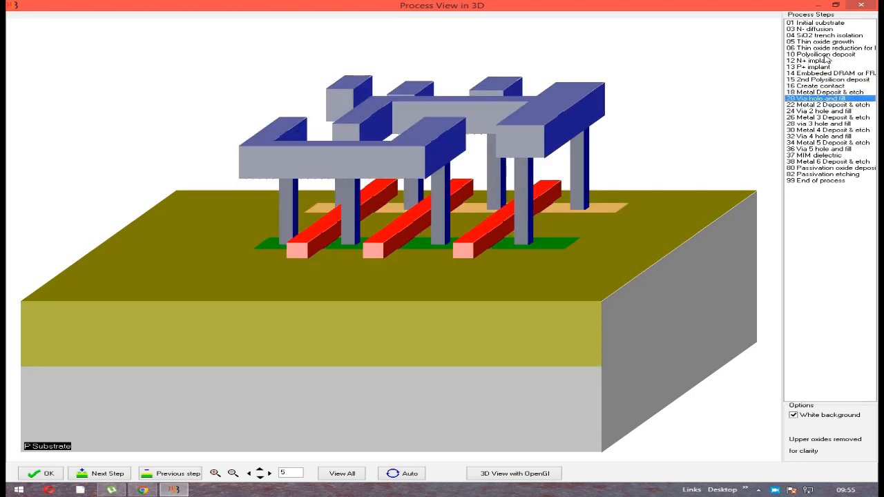
key("Down")
key("Down")
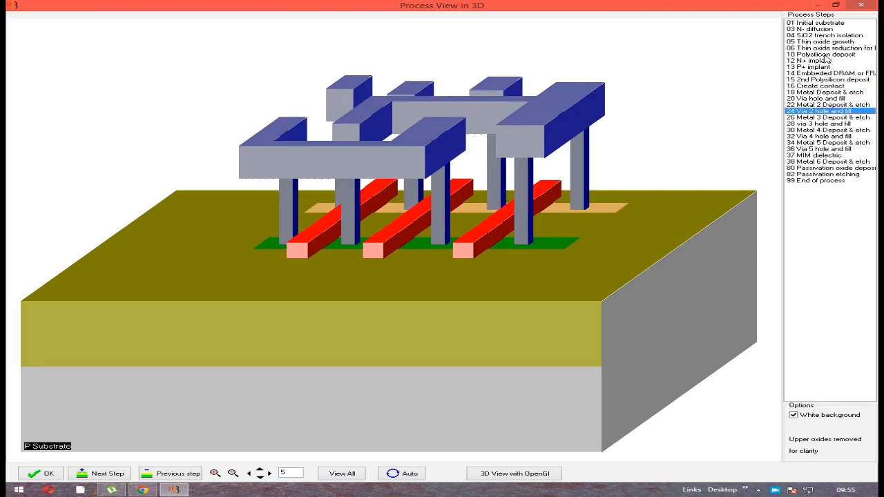
key("Down")
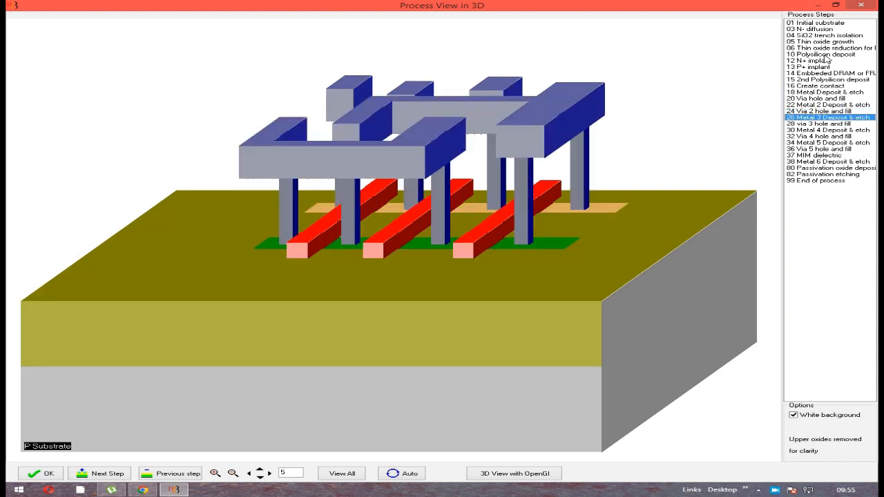
key("Down")
key("Down")
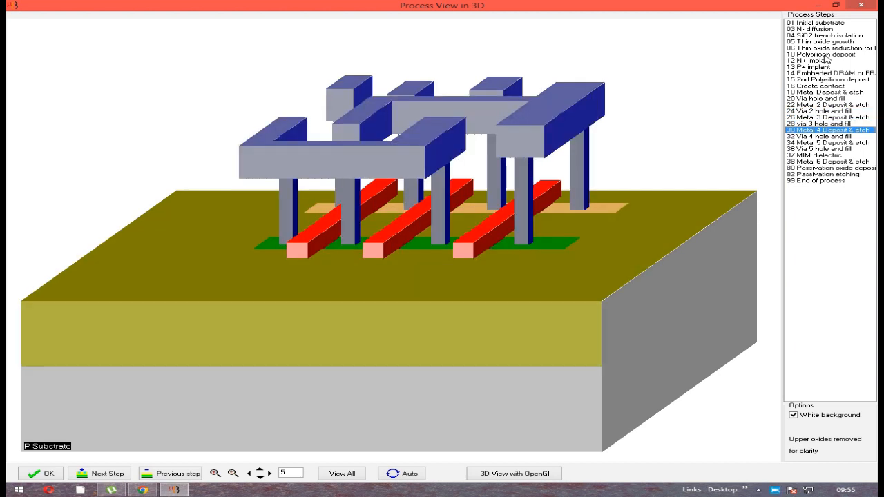
key("Down")
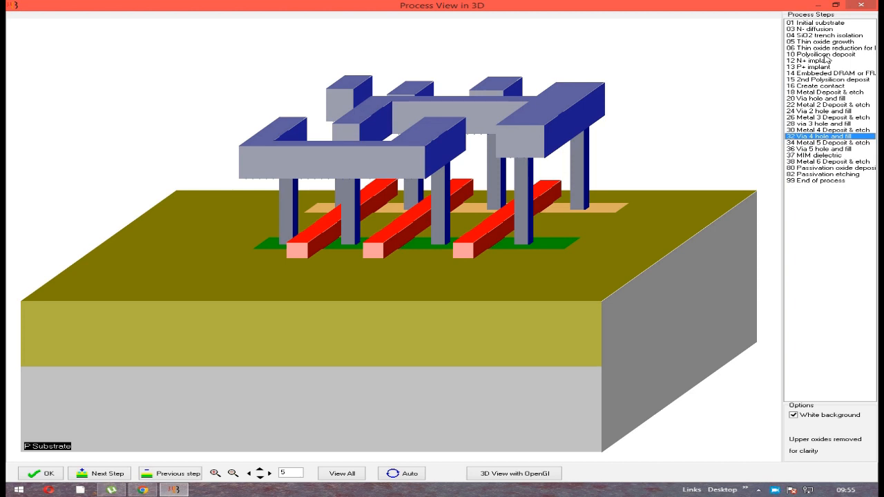
key("Down")
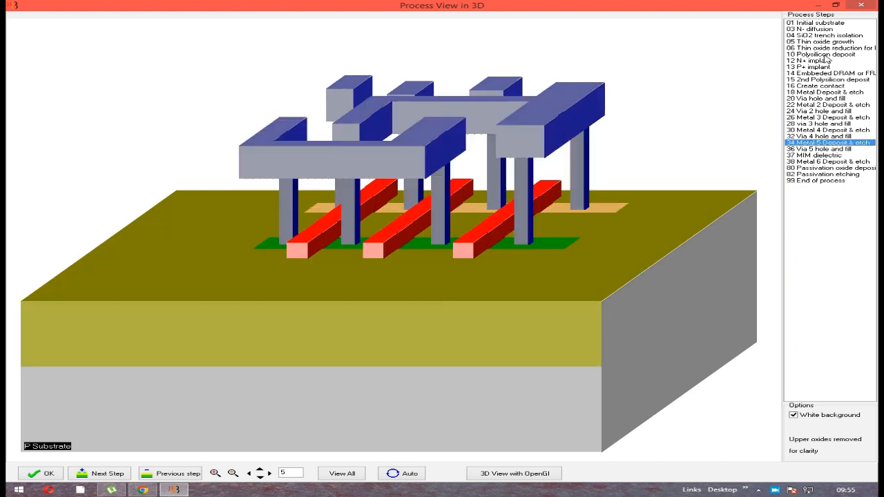
key("Down")
key("Down")
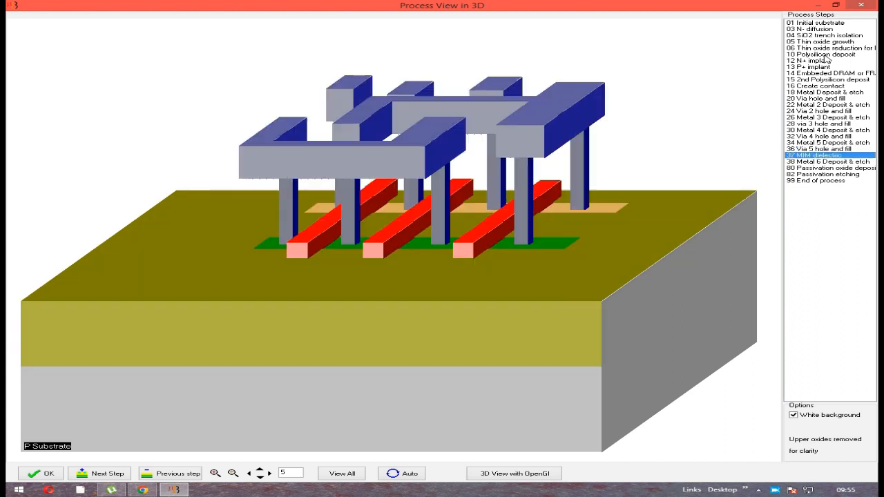
key("Down")
key("Down")
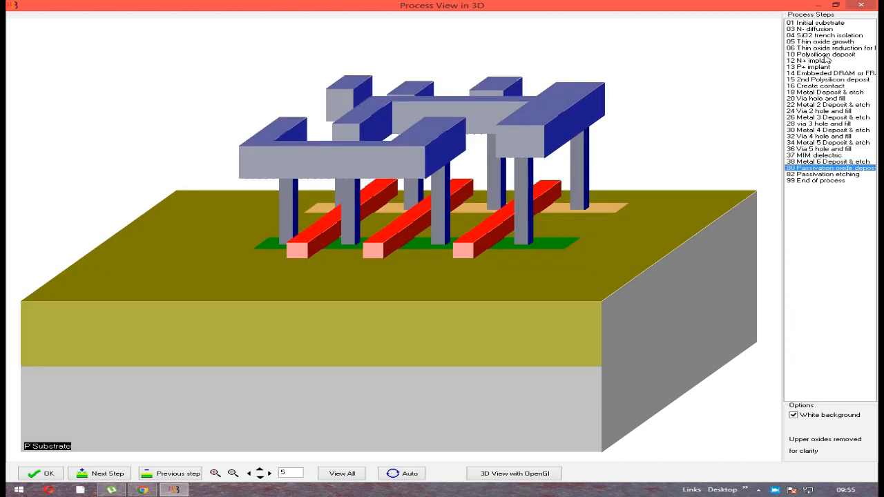
key("Down")
key("Down")
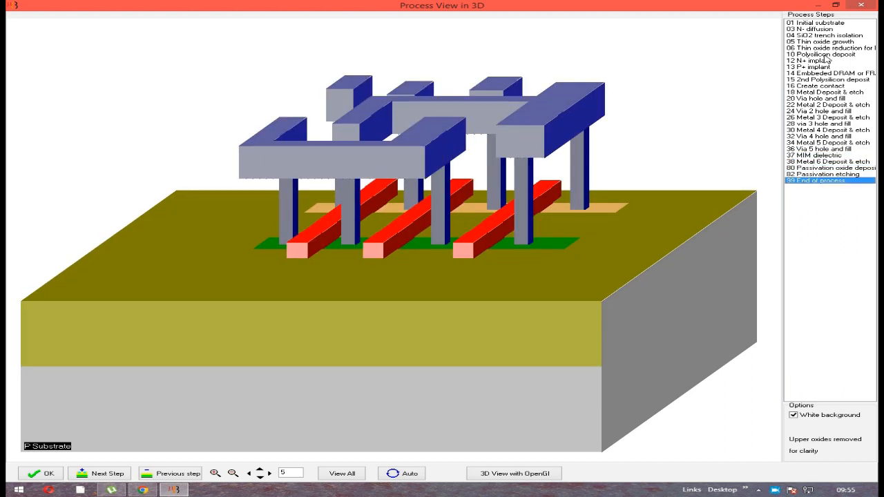
left_click(861, 6)
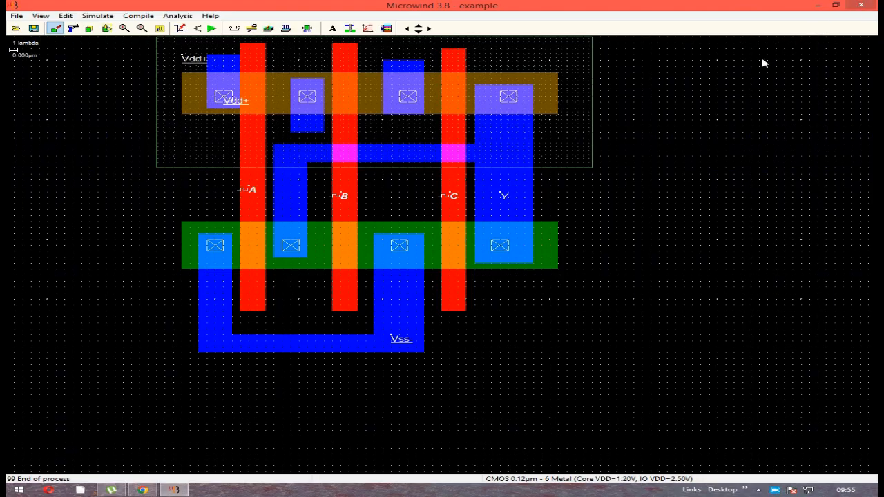
Inspect the layout in the 3D package viewer from several rotated angles, including a side view of the layers, and close the viewer
left_click(285, 29)
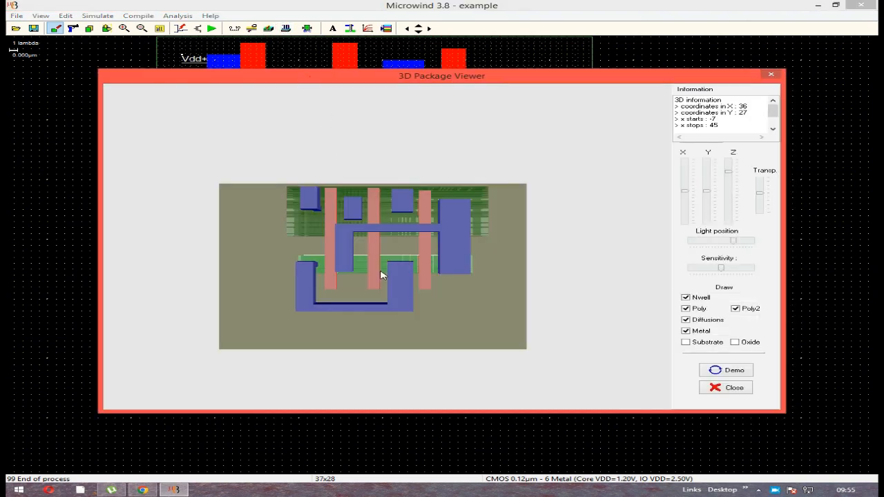
left_click_drag(381, 275, 324, 228)
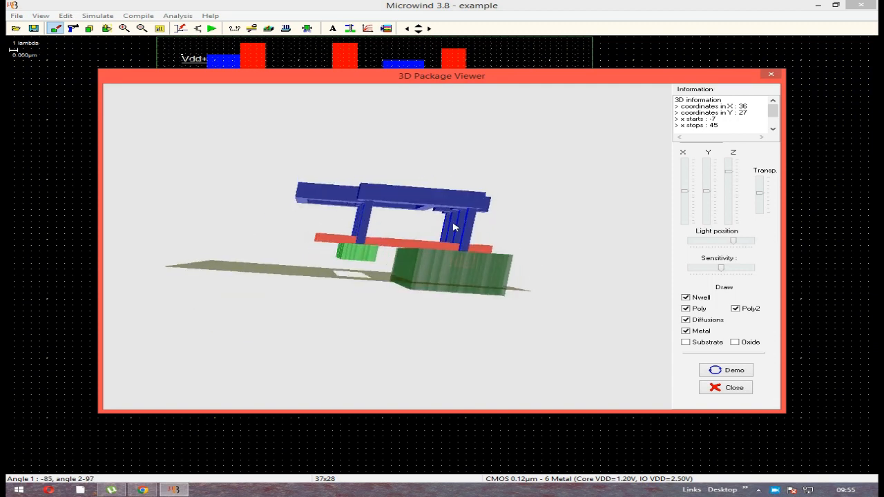
left_click_drag(454, 226, 513, 282)
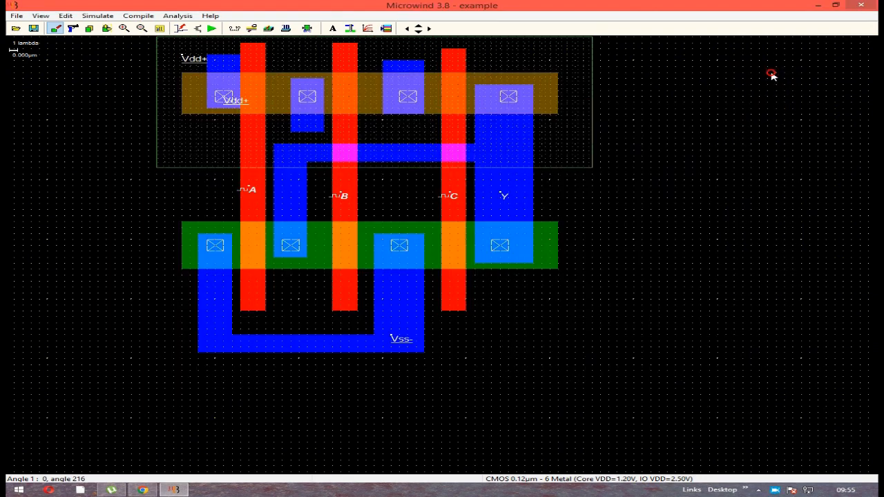
left_click(771, 74)
left_click(368, 28)
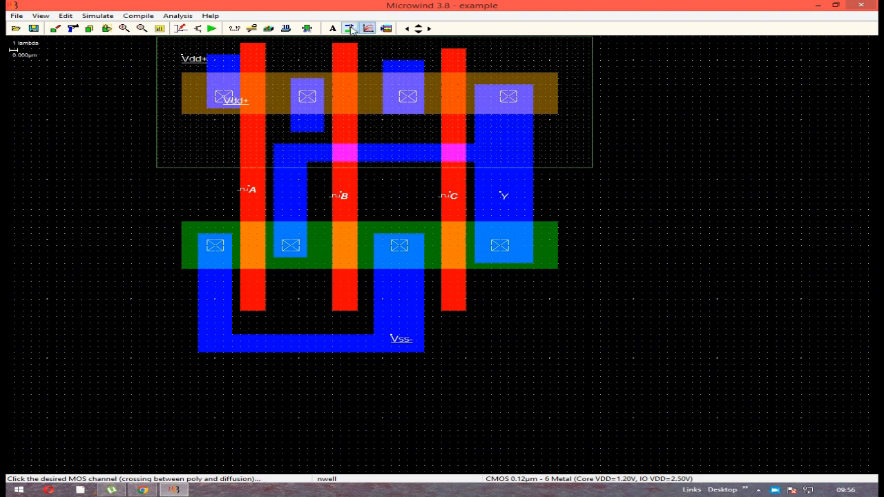
left_click(350, 29)
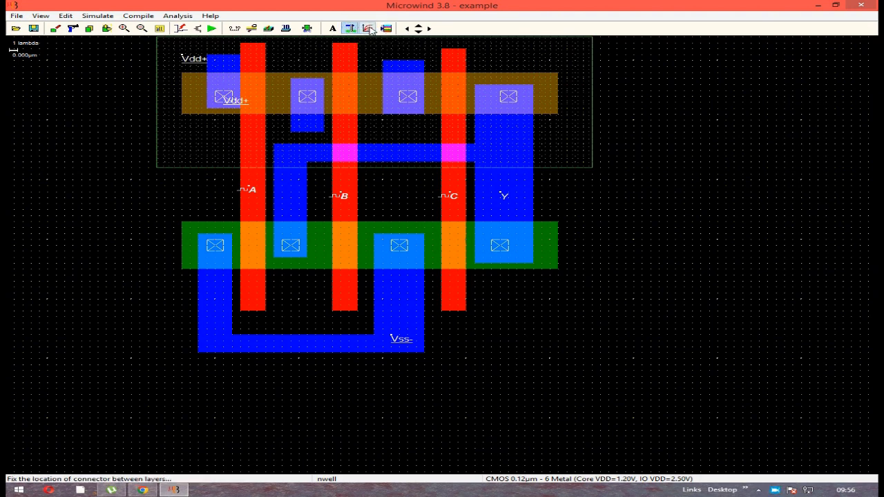
left_click(369, 29)
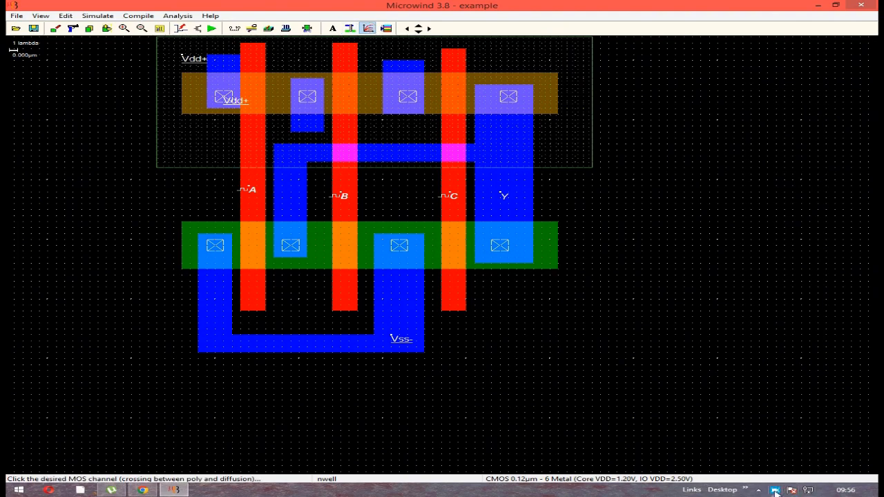